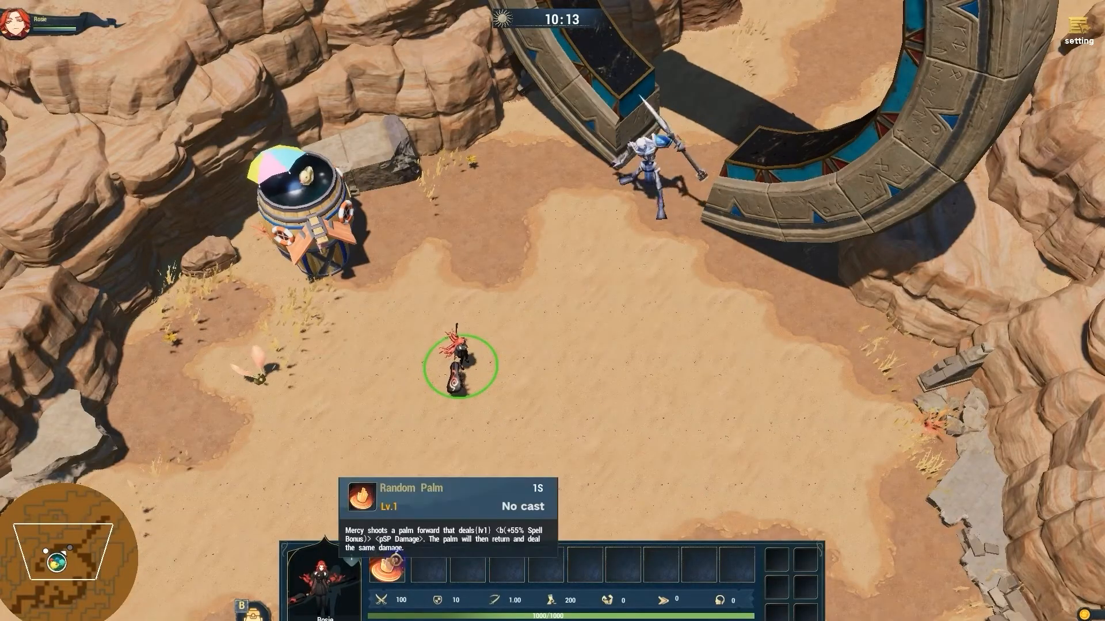
Playtest the hero by casting Random Palm at the Lizard Predator and collecting the item it drops.
left_click(395, 561)
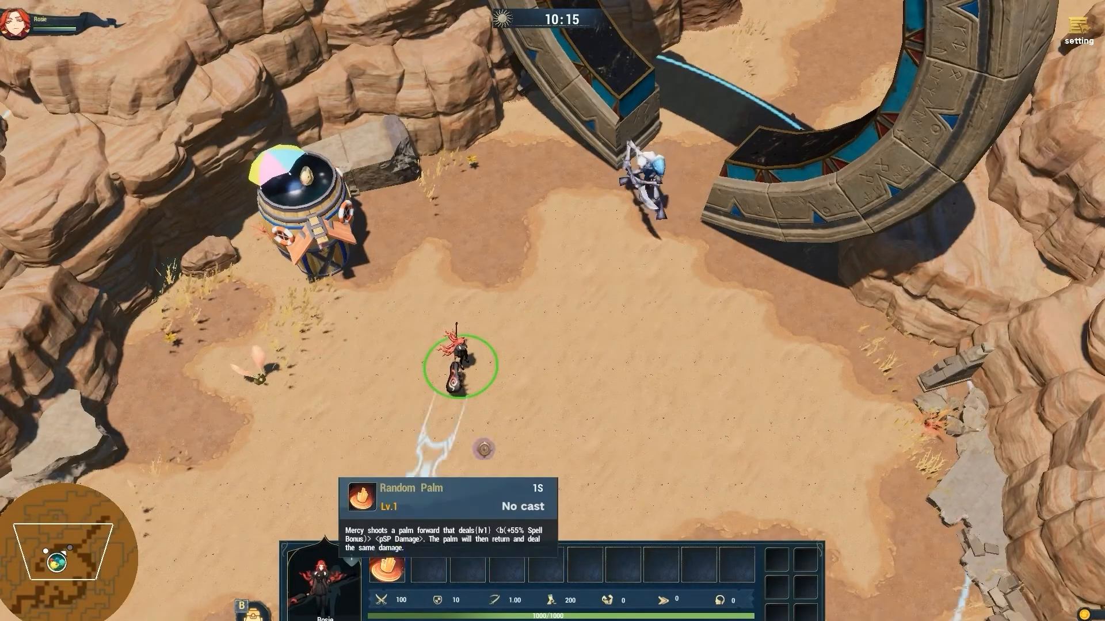
left_click(572, 273)
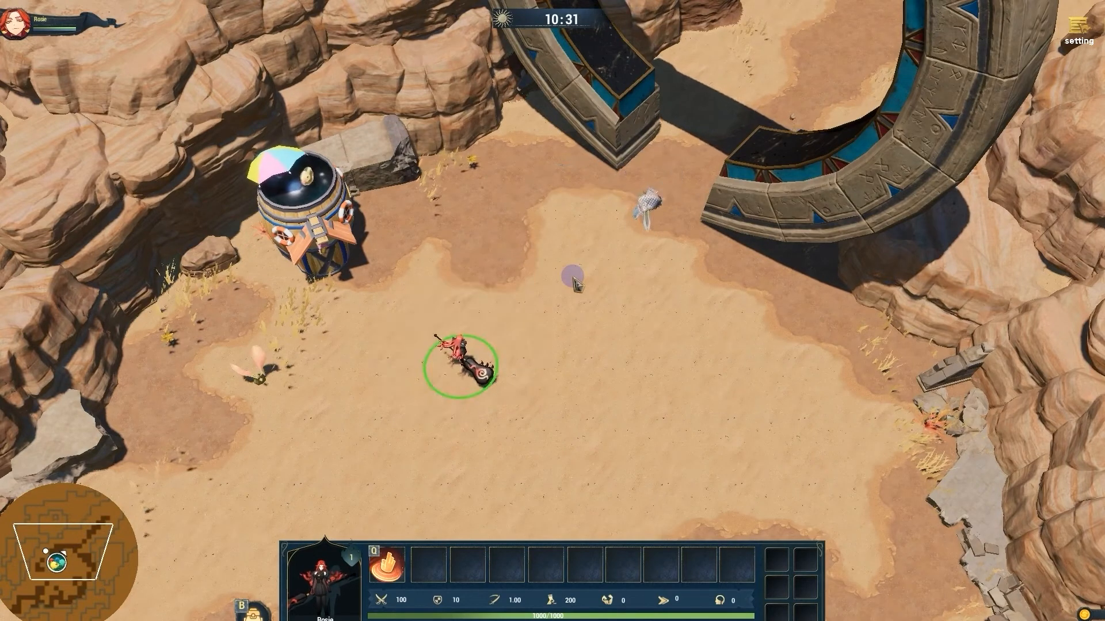
right_click(574, 282)
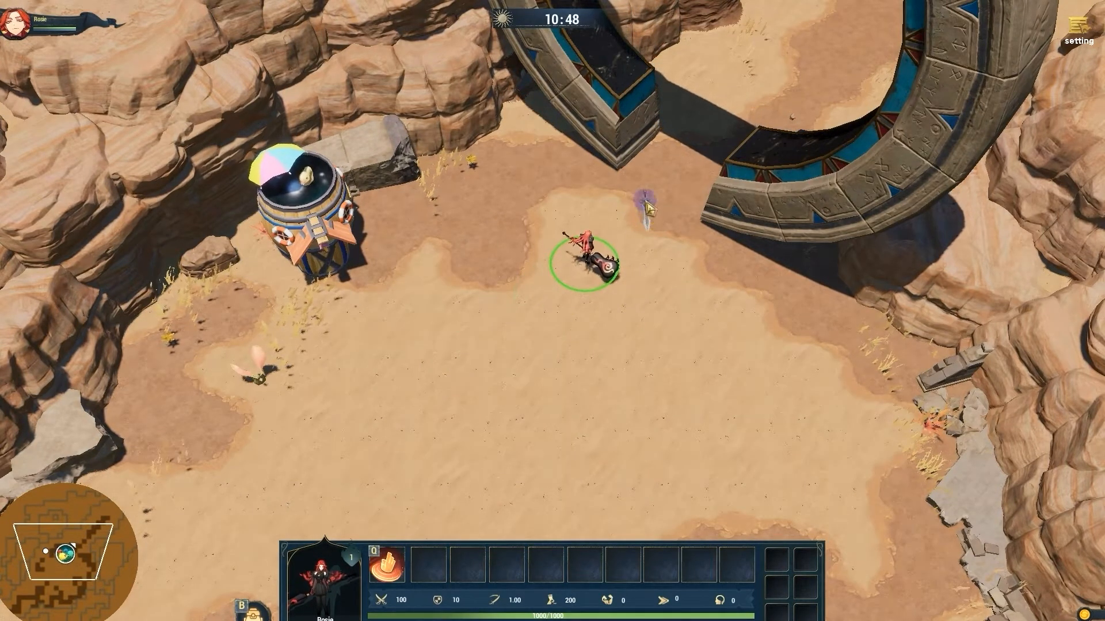
right_click(640, 166)
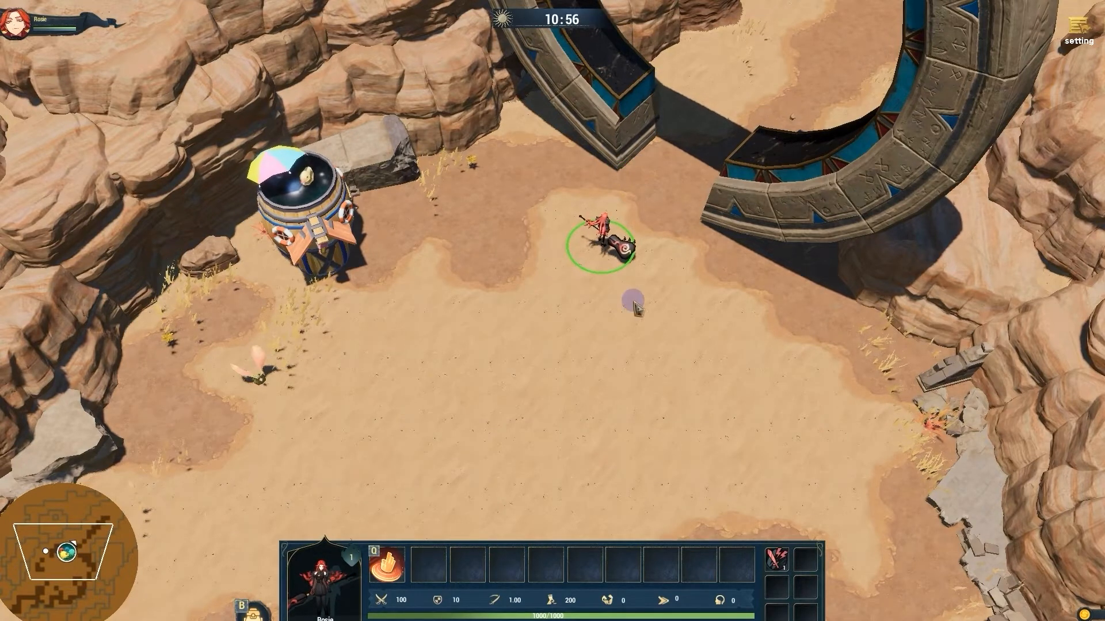
mouse_move(777, 560)
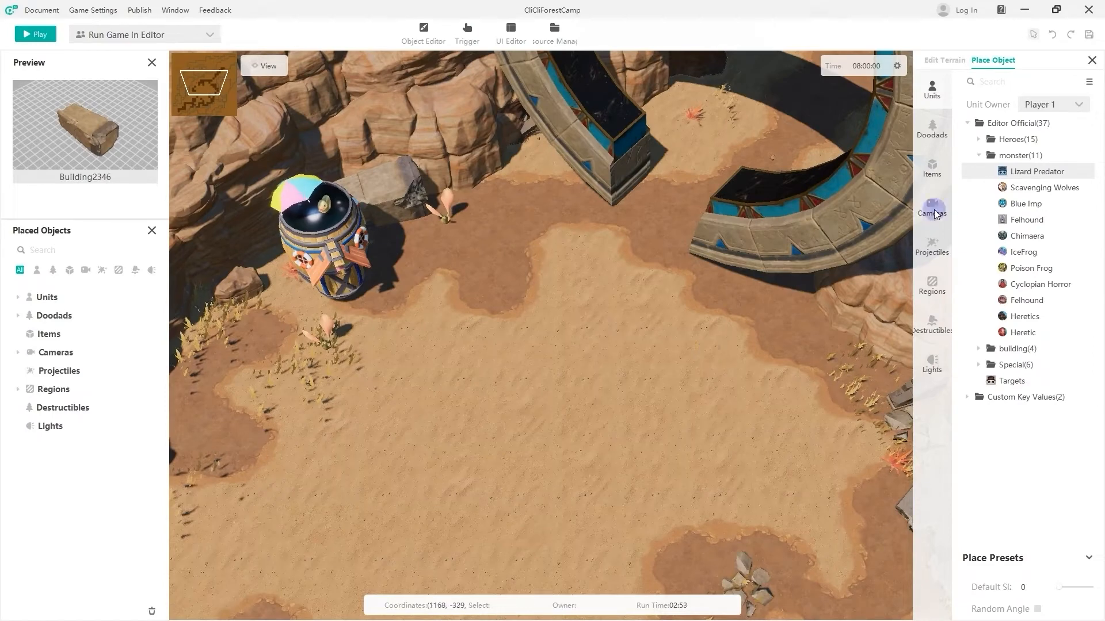
Place a Lizard Predator monster on the sand in front of the broken stone arch.
left_click(1002, 173)
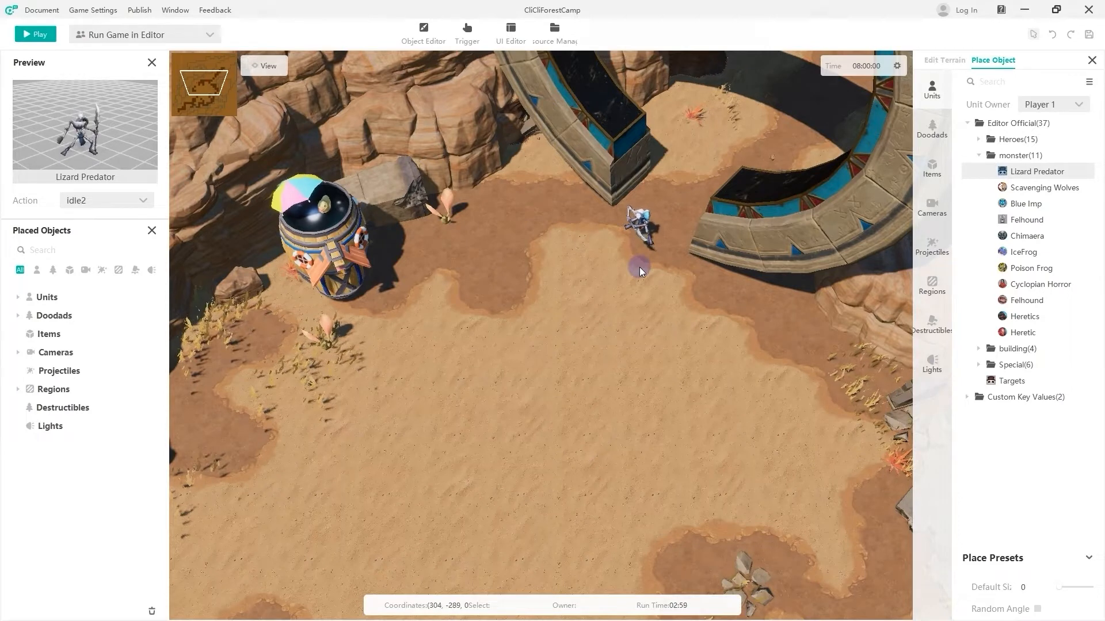
left_click(648, 237)
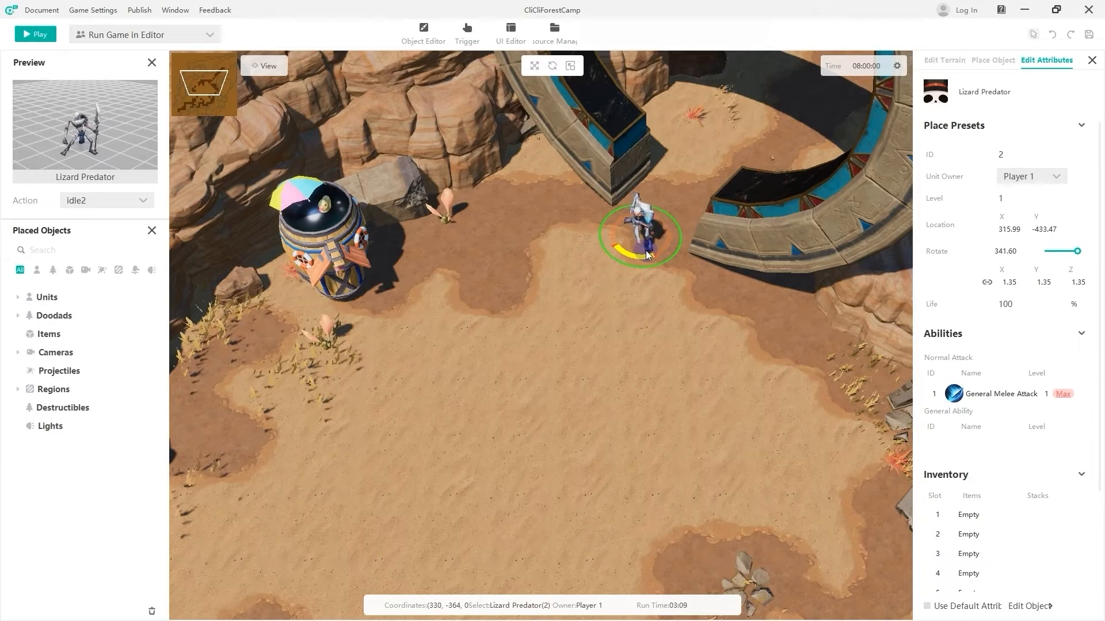
left_click(656, 319)
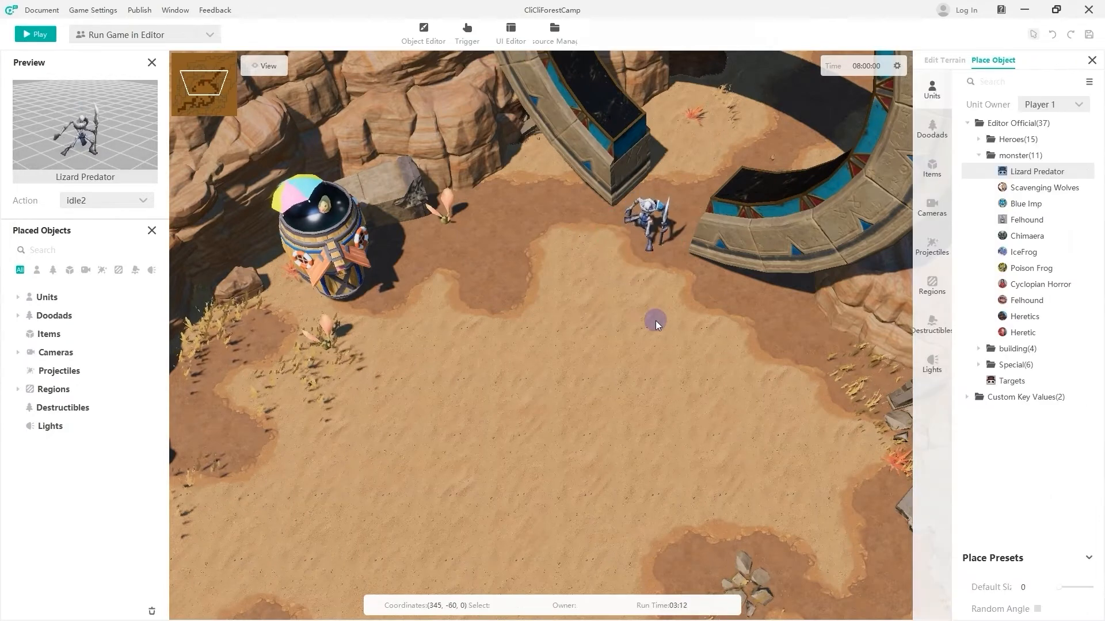
Set the placed Lizard Predator's unit owner to Neutral Hostile.
left_click(639, 246)
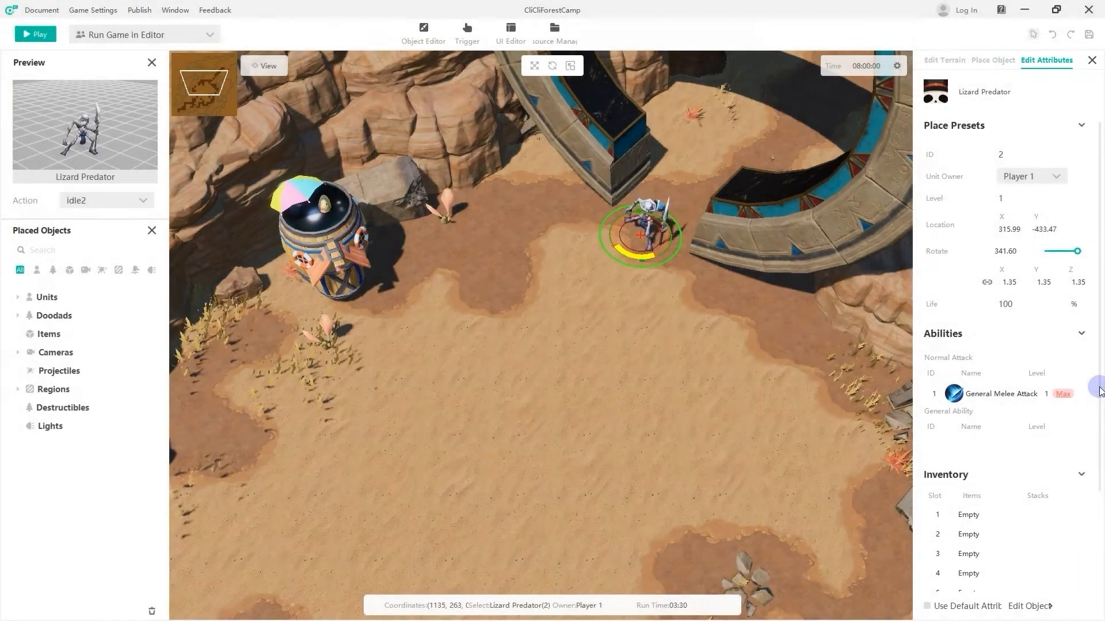
left_click(1033, 176)
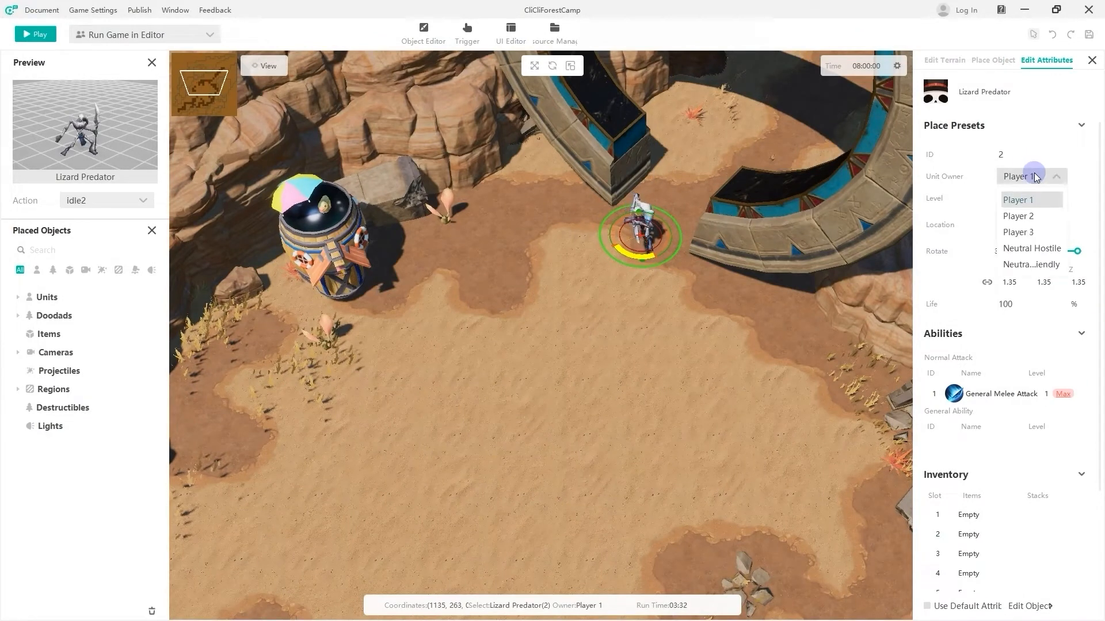
left_click(1032, 248)
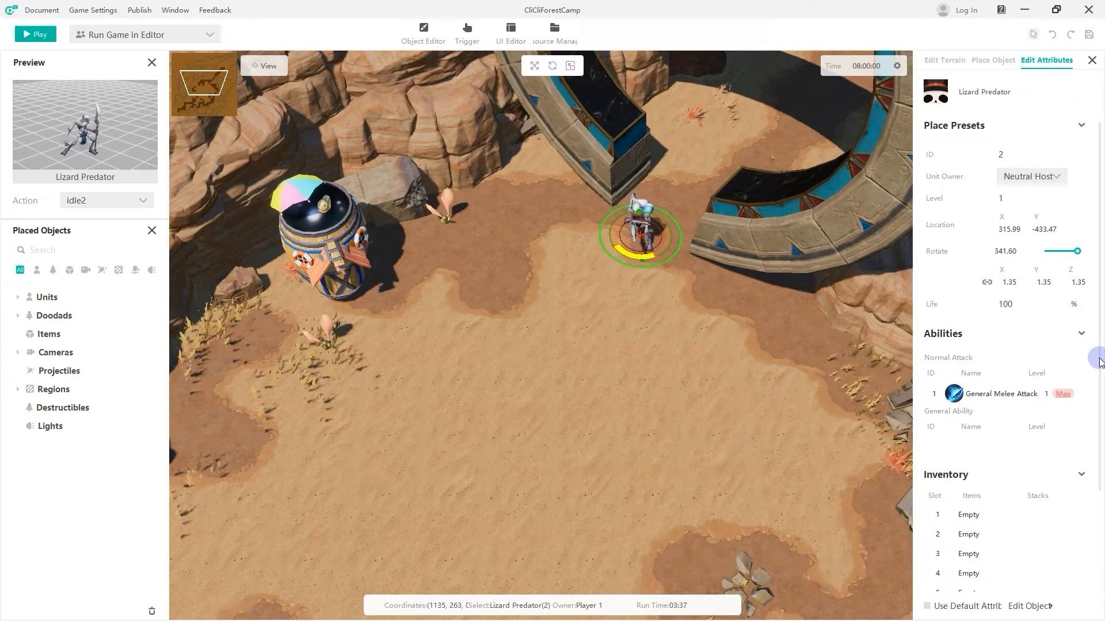
Add the Ancient Sword to the Lizard Predator's dropped items with a 100% ratio.
left_click_drag(1099, 363, 1096, 412)
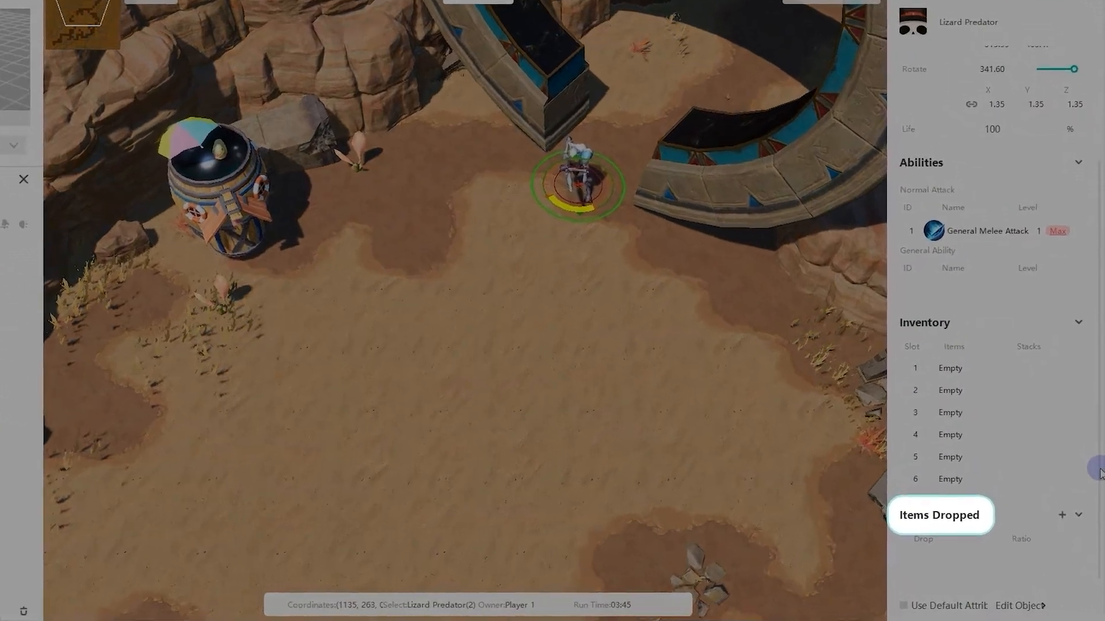
left_click(1061, 515)
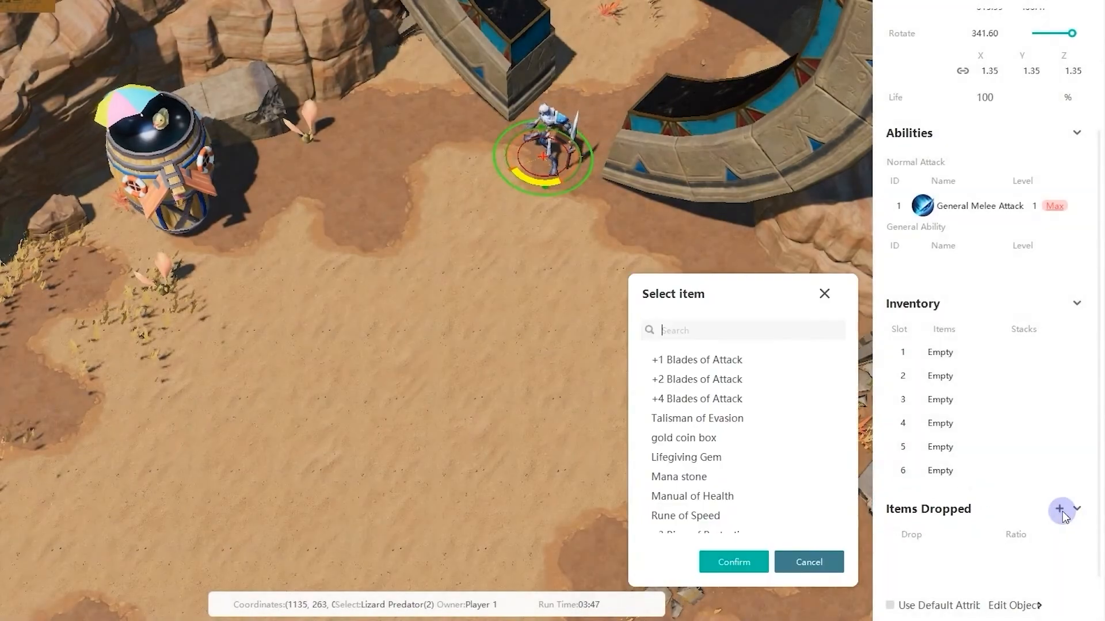
scroll(757, 461, "down", 10)
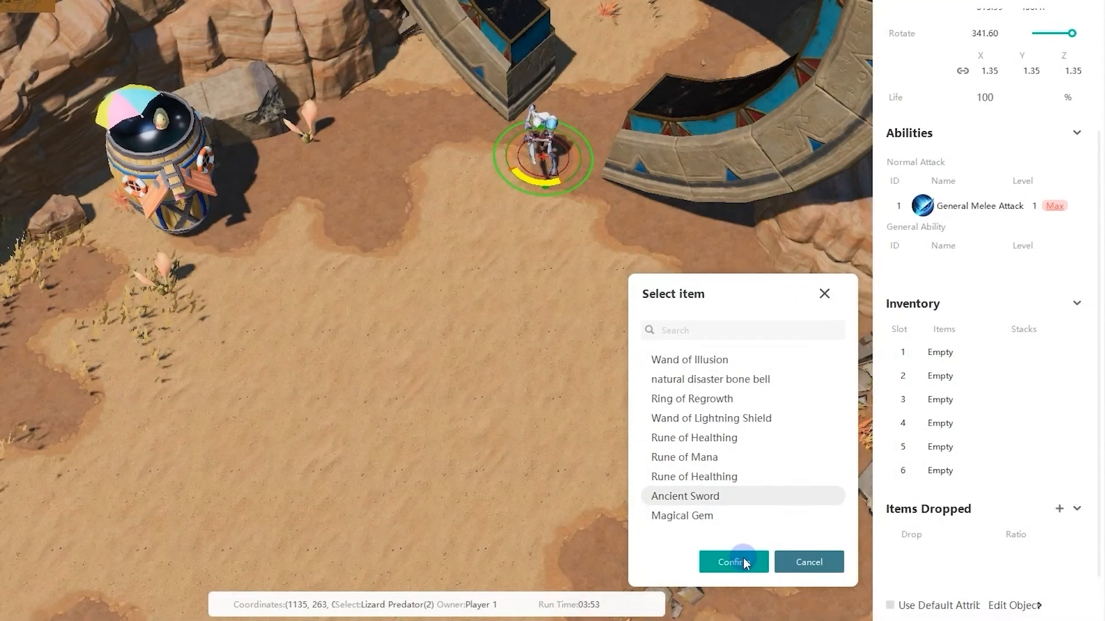
left_click(743, 562)
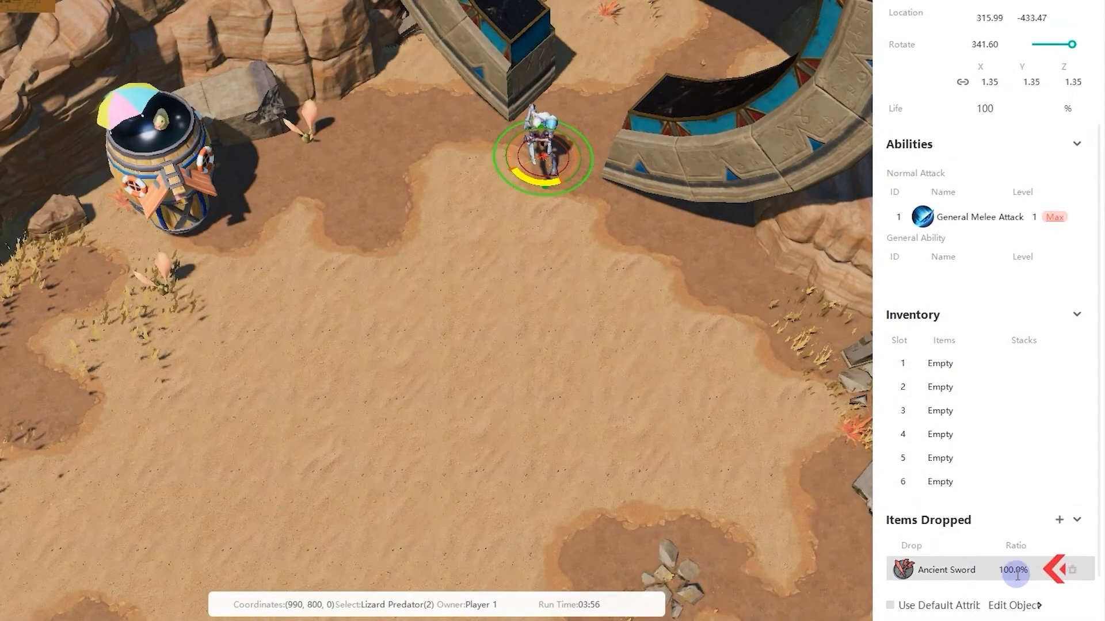
left_click(998, 571)
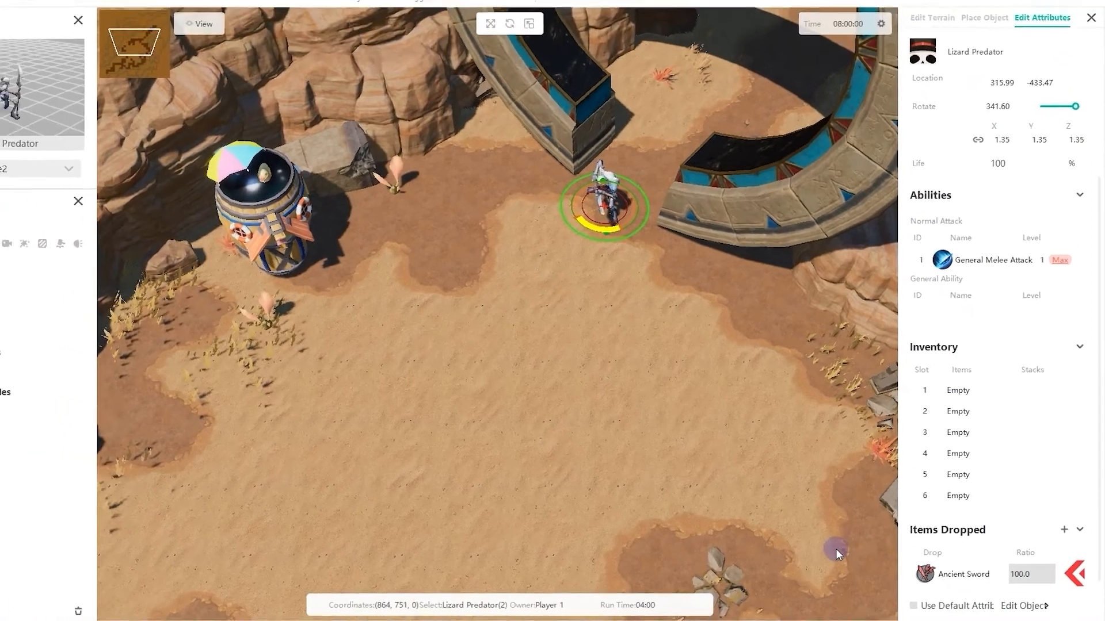
left_click(806, 547)
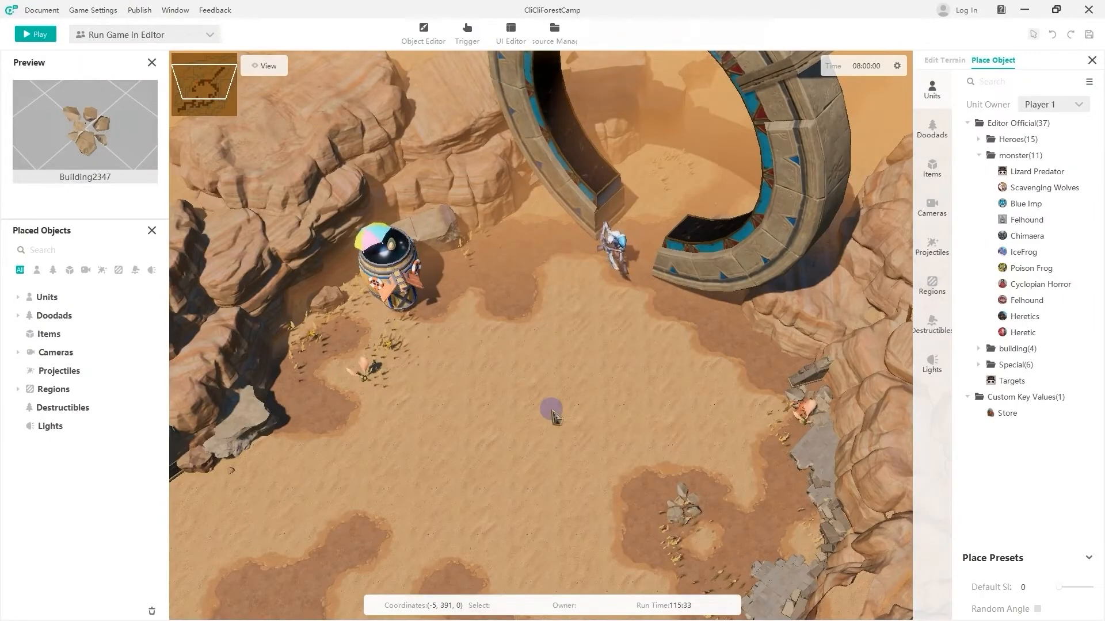
Start a new custom unit template in the Object Editor and name it Rosie.
left_click(424, 34)
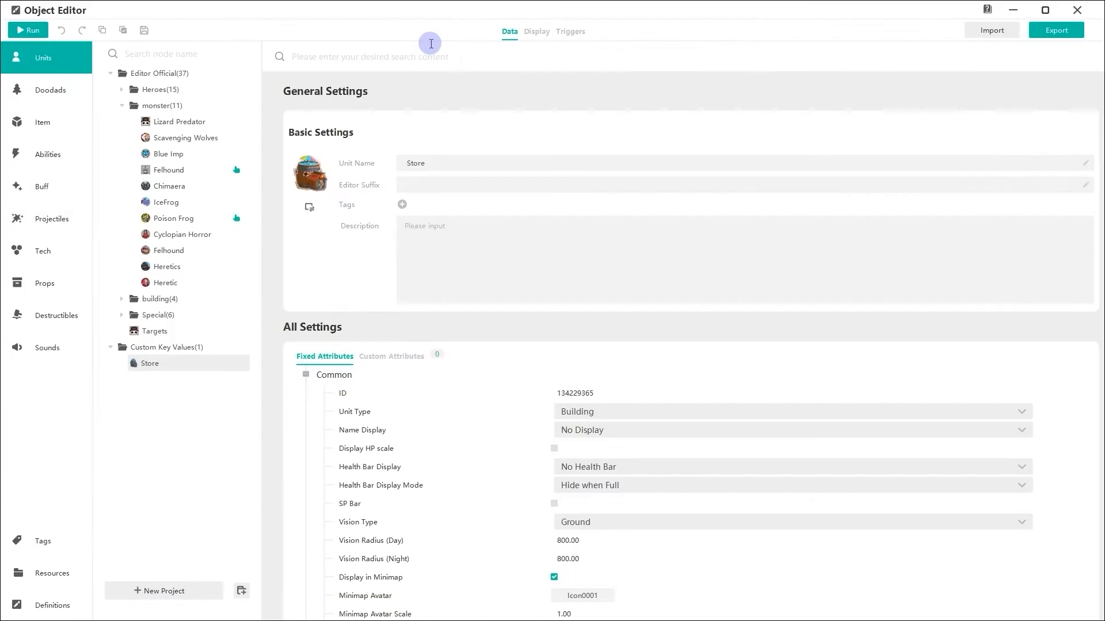
left_click(166, 593)
double_click(696, 215)
type("Rosie")
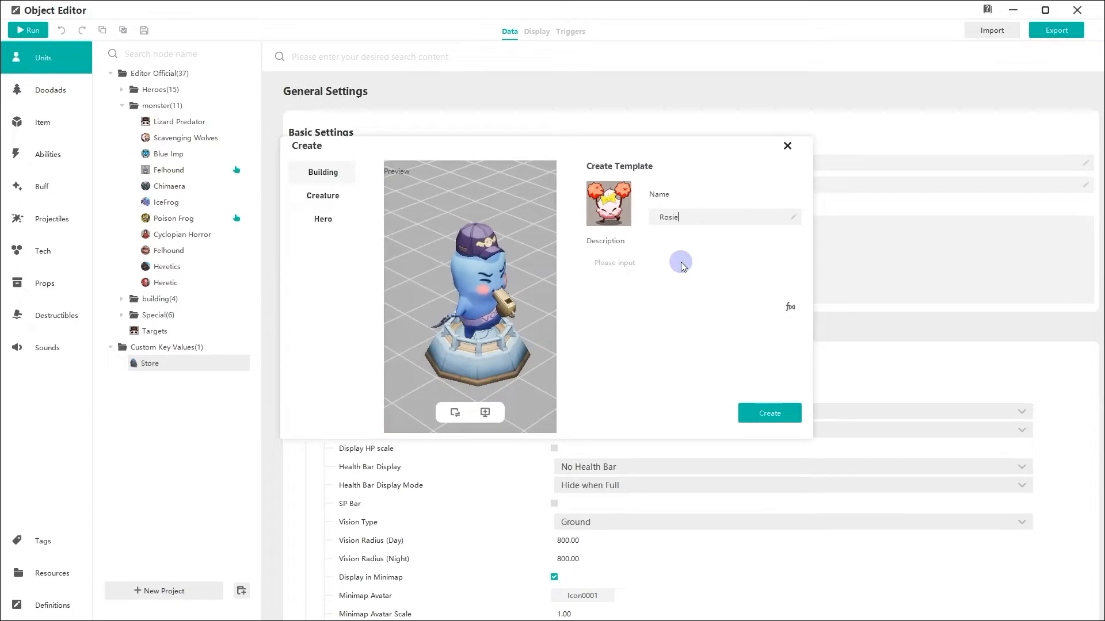
Assign the Hero1074 model from the cartoon hero characters to the new Rosie template.
left_click(537, 403)
left_click(26, 90)
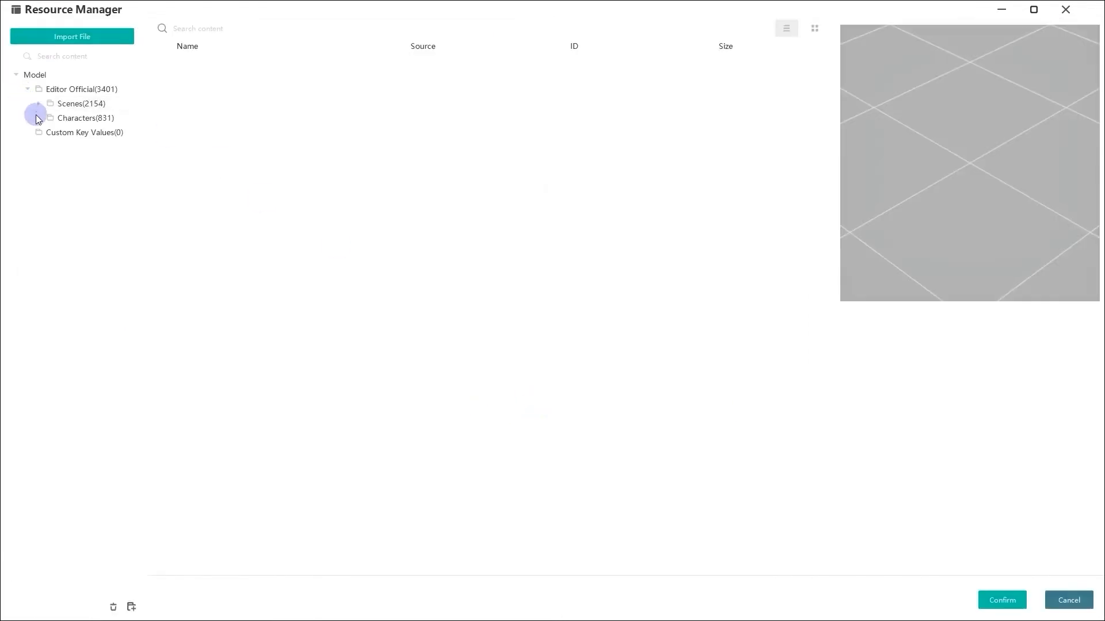
left_click(37, 117)
left_click(49, 131)
left_click(87, 148)
left_click(812, 29)
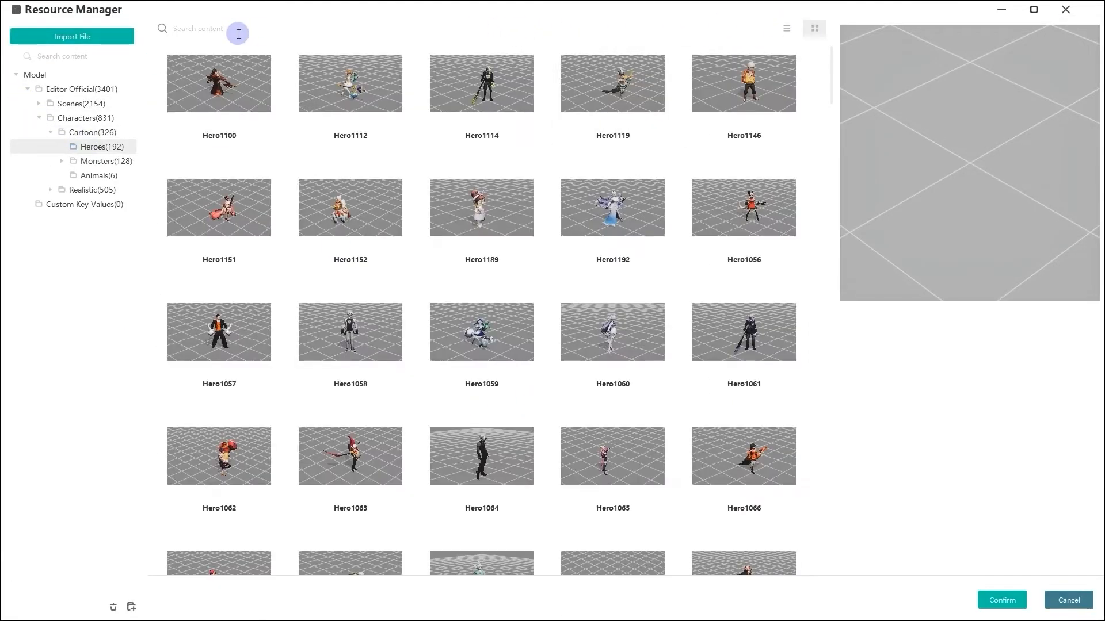
type("1074")
left_click(249, 54)
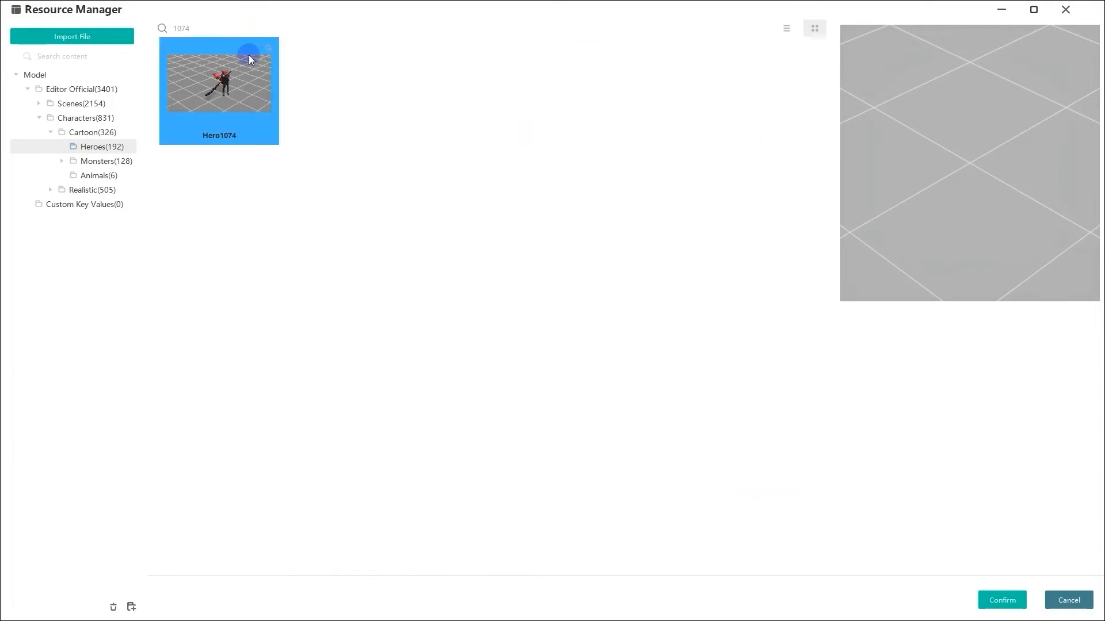
left_click(1012, 599)
Replace the template's avatar with Icon0159.
left_click(614, 199)
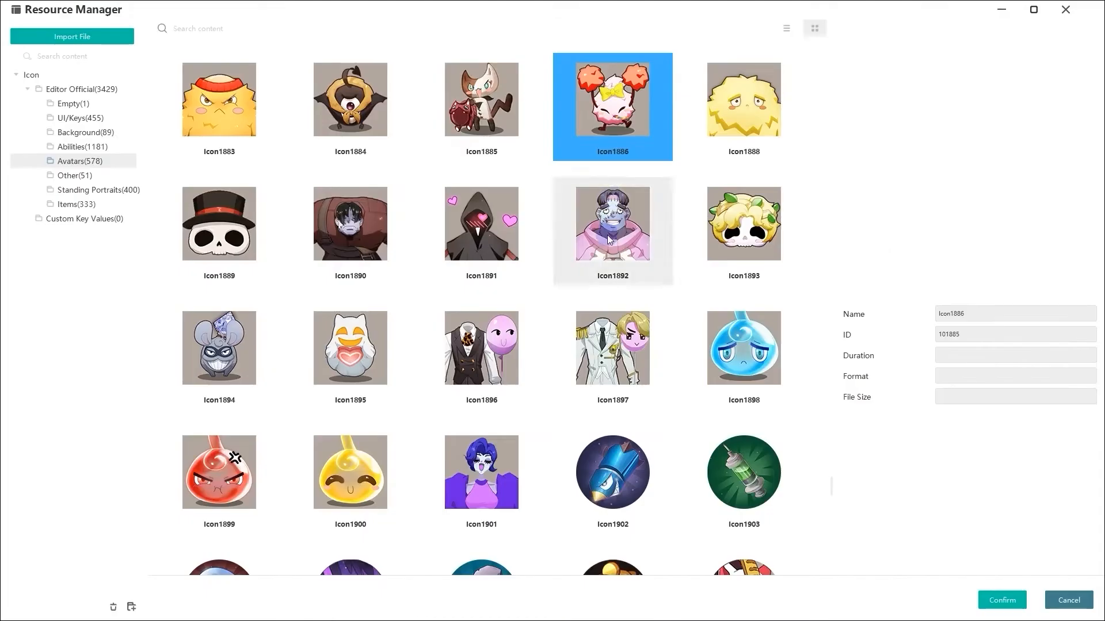
left_click(346, 32)
type("0159")
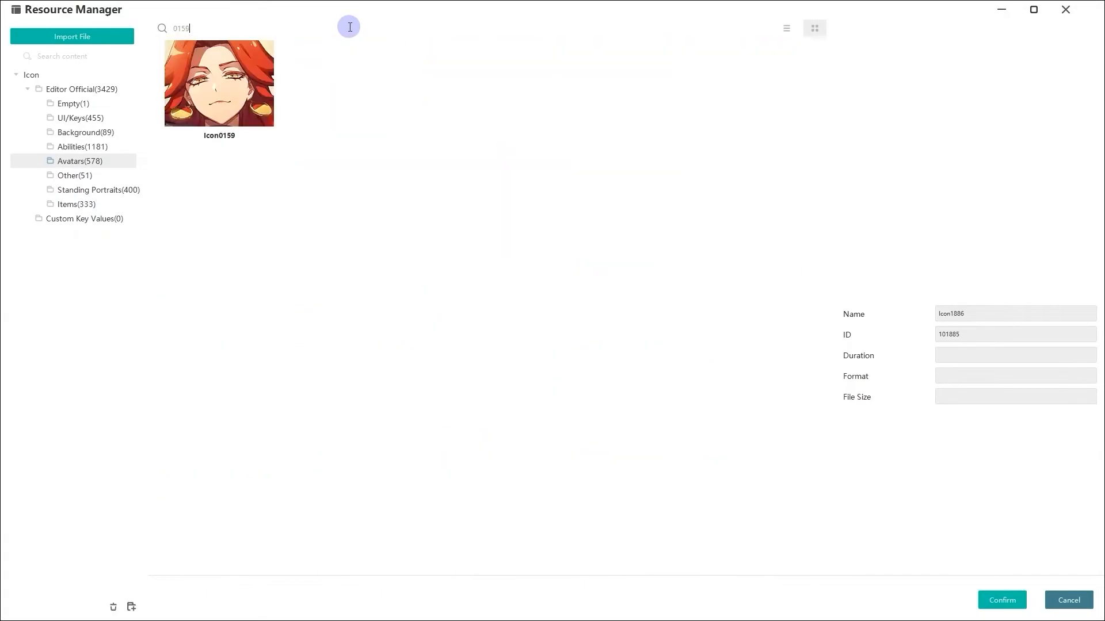
left_click(270, 58)
left_click(1002, 600)
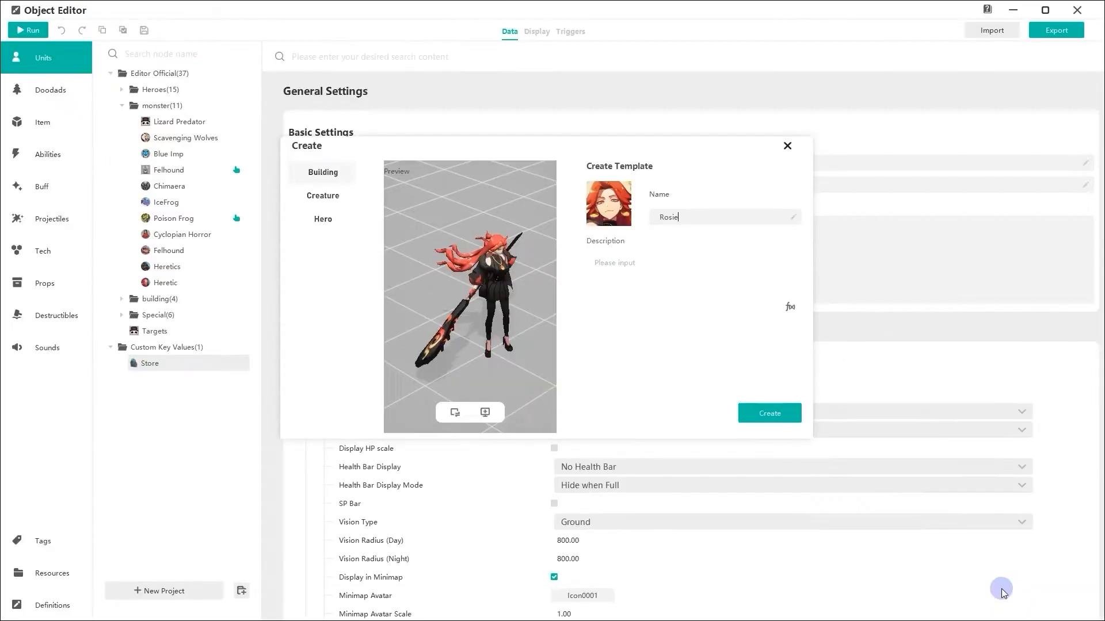
Create the Rosie unit and set its Unit Type to Hero.
left_click(771, 414)
left_click(711, 410)
left_click(703, 432)
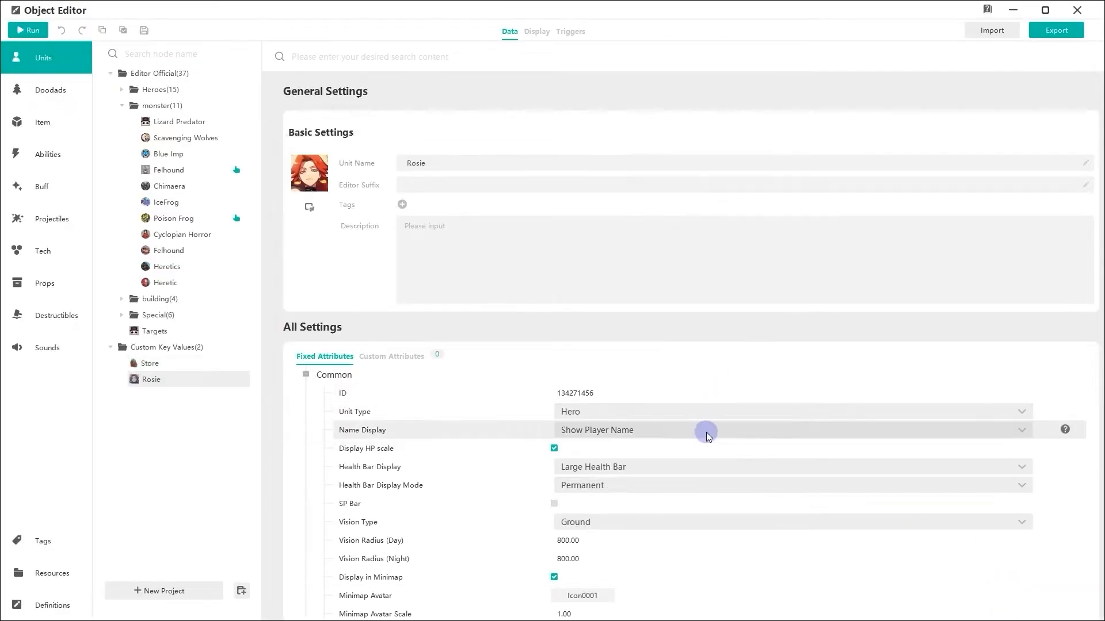
Set Rosie's Name Display to No Display, turn off Display HP scale, and return to the map editor.
left_click(693, 429)
left_click(585, 449)
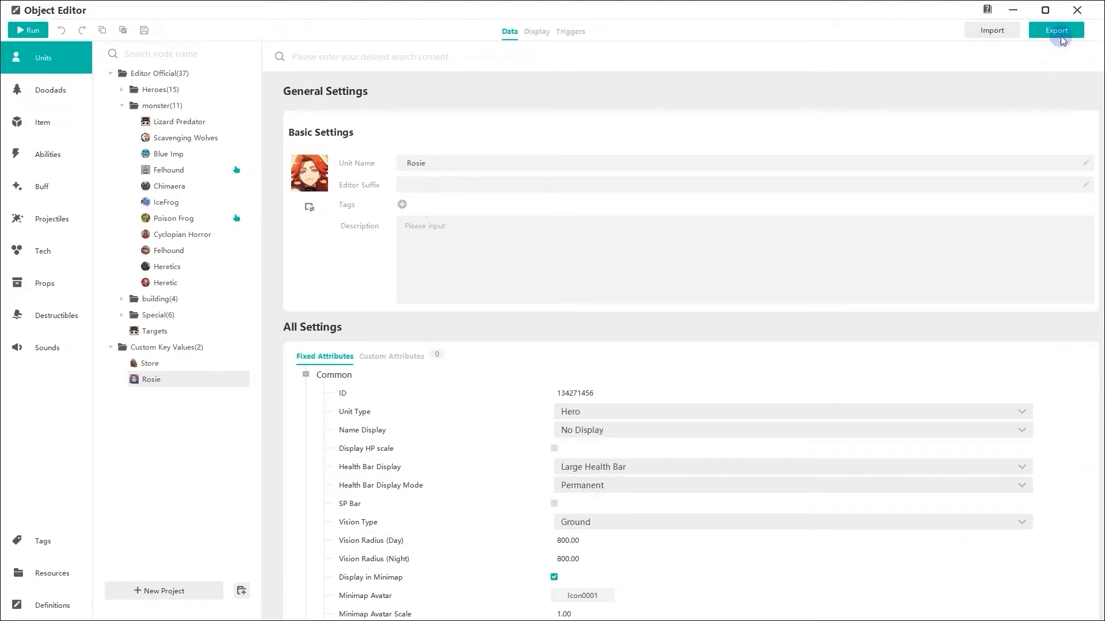
left_click(1077, 9)
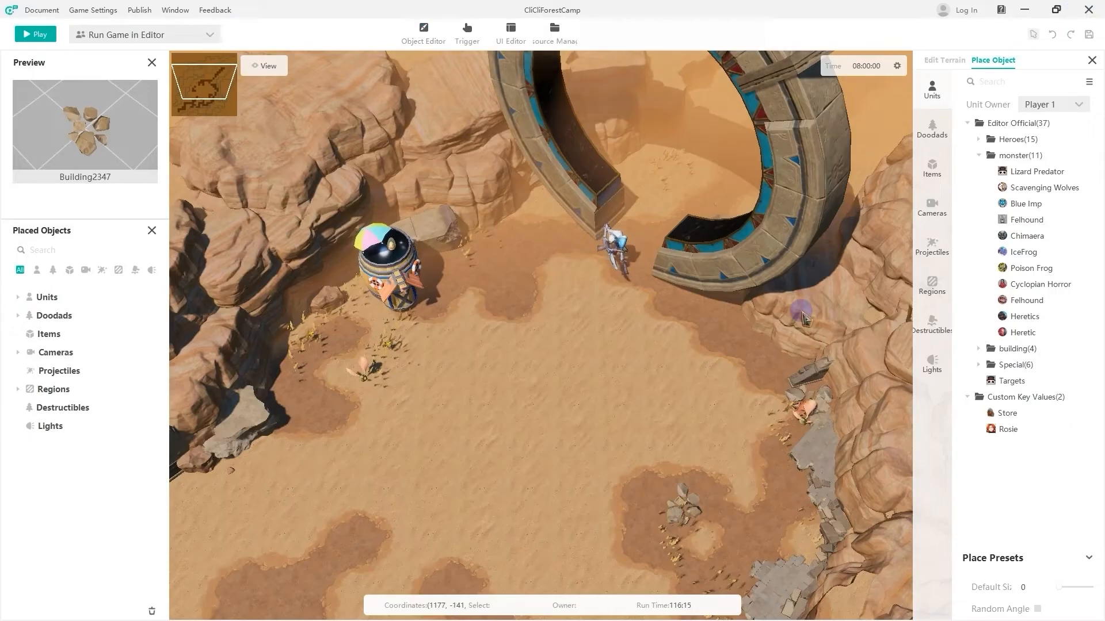
Place Rosie on the sand before the Lizard Predator and rotate her to about 144 degrees to face it.
left_click(1012, 429)
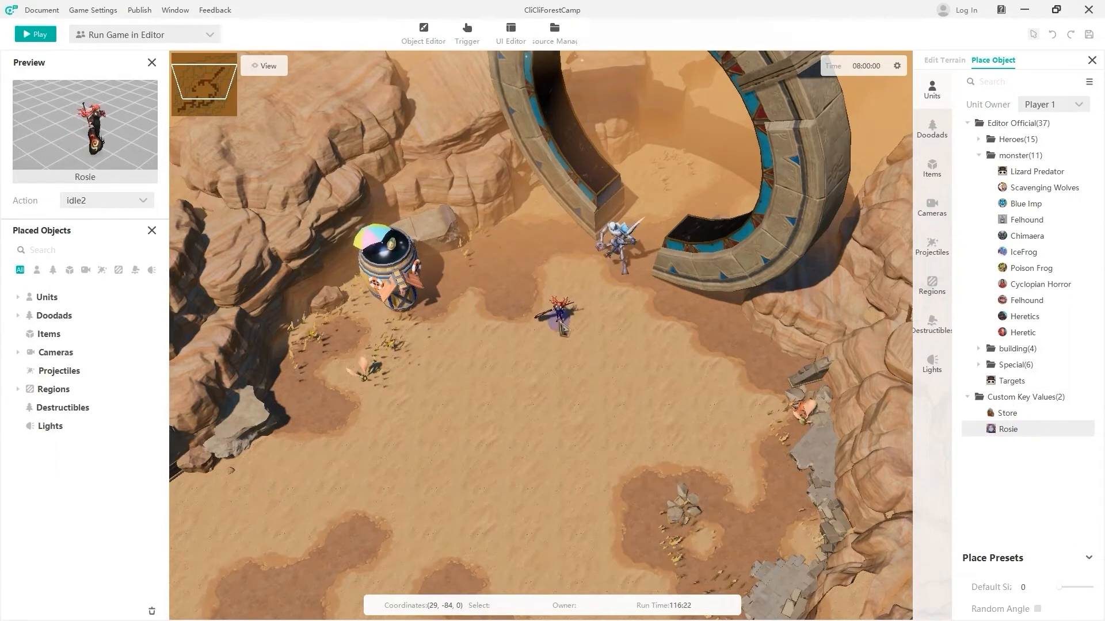
left_click(562, 327)
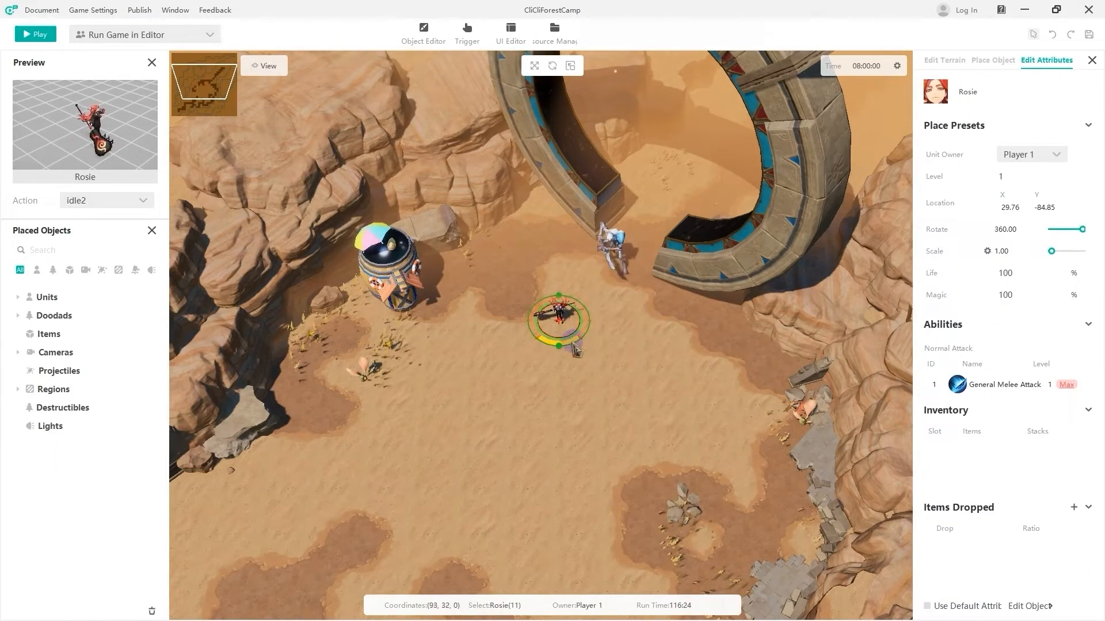
left_click_drag(575, 349, 598, 299)
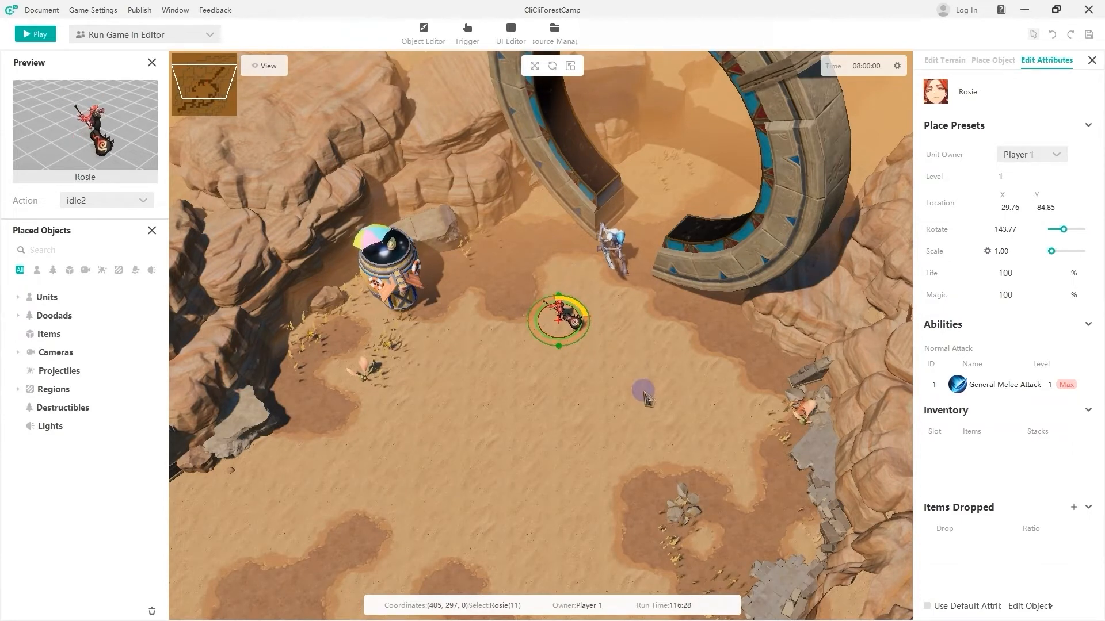
left_click(643, 393)
Open the placed Rosie unit's object data and add the custom Random Palm ability to her Hero Abilities.
left_click(569, 320)
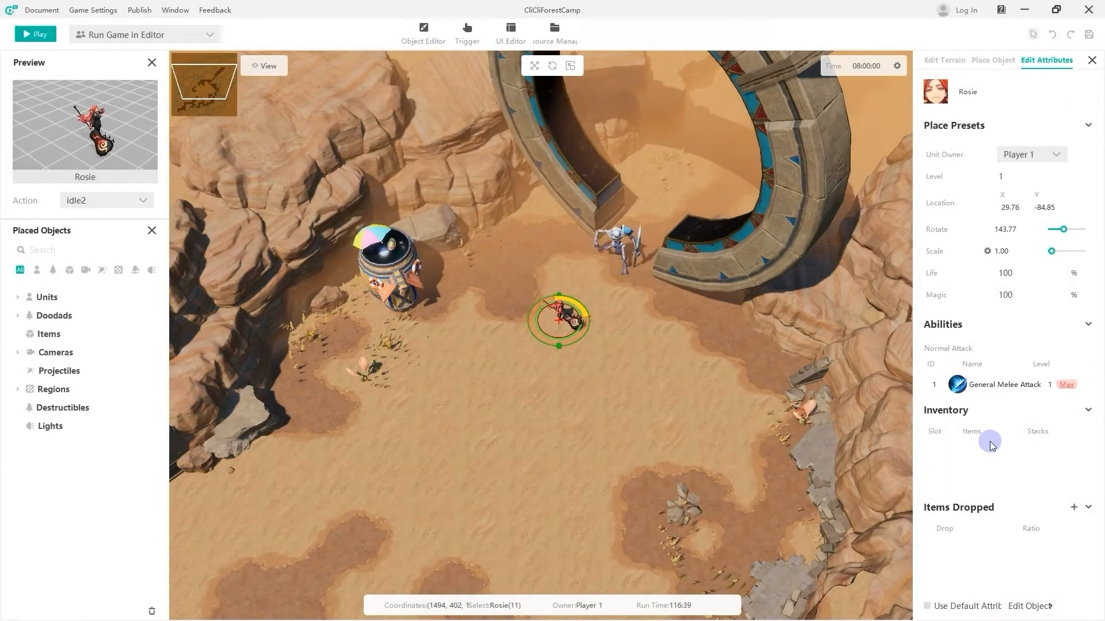
left_click(1029, 606)
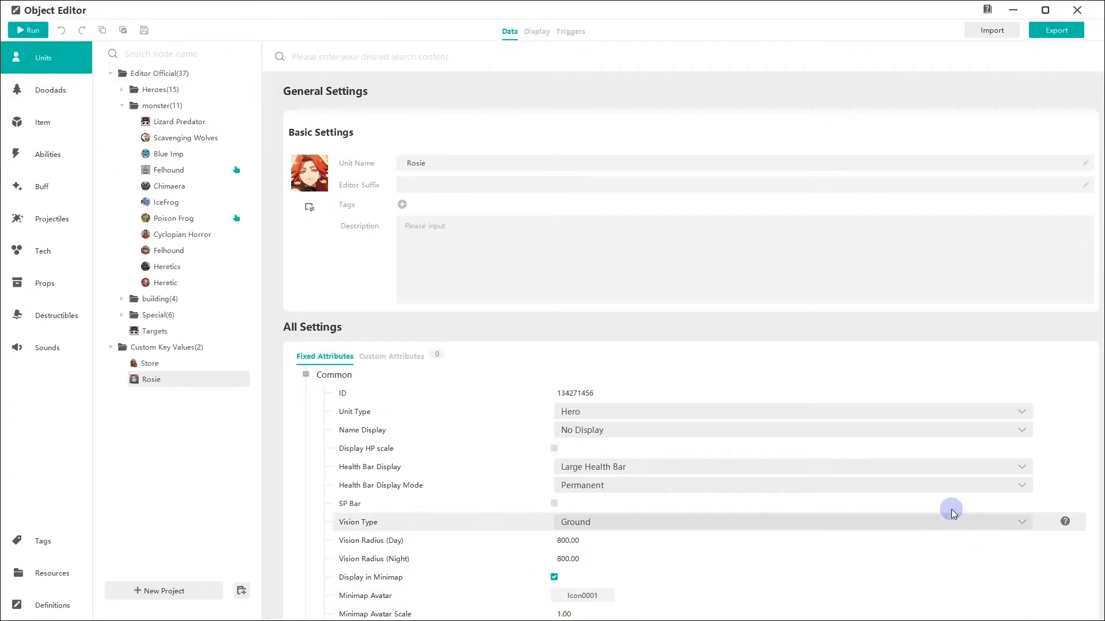
scroll(1065, 533, "down", 15)
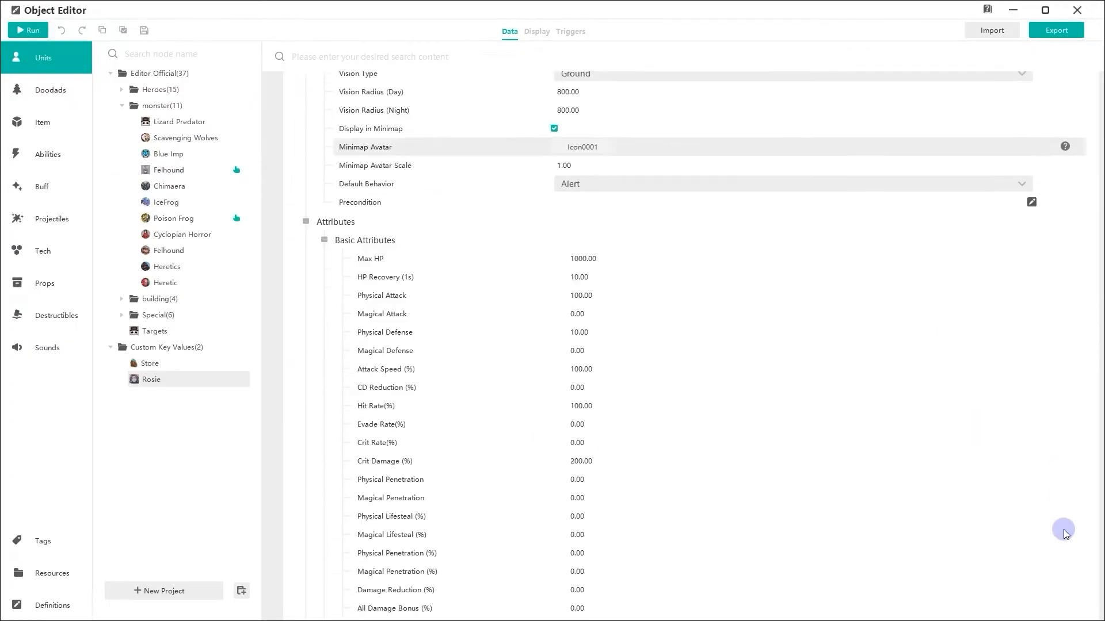
scroll(1065, 534, "down", 2)
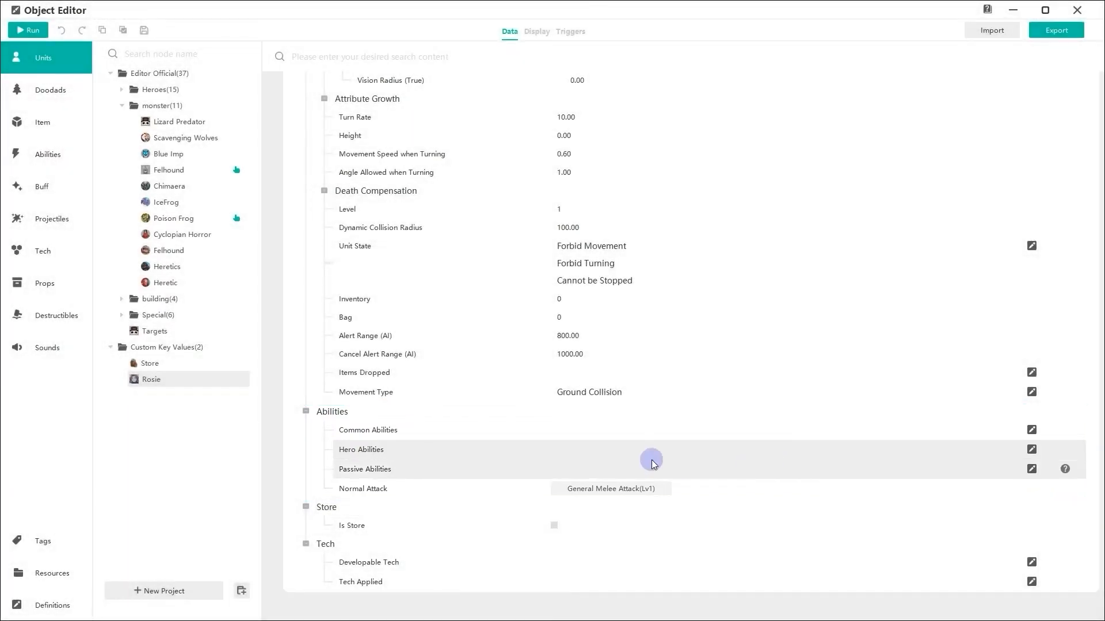
left_click(380, 450)
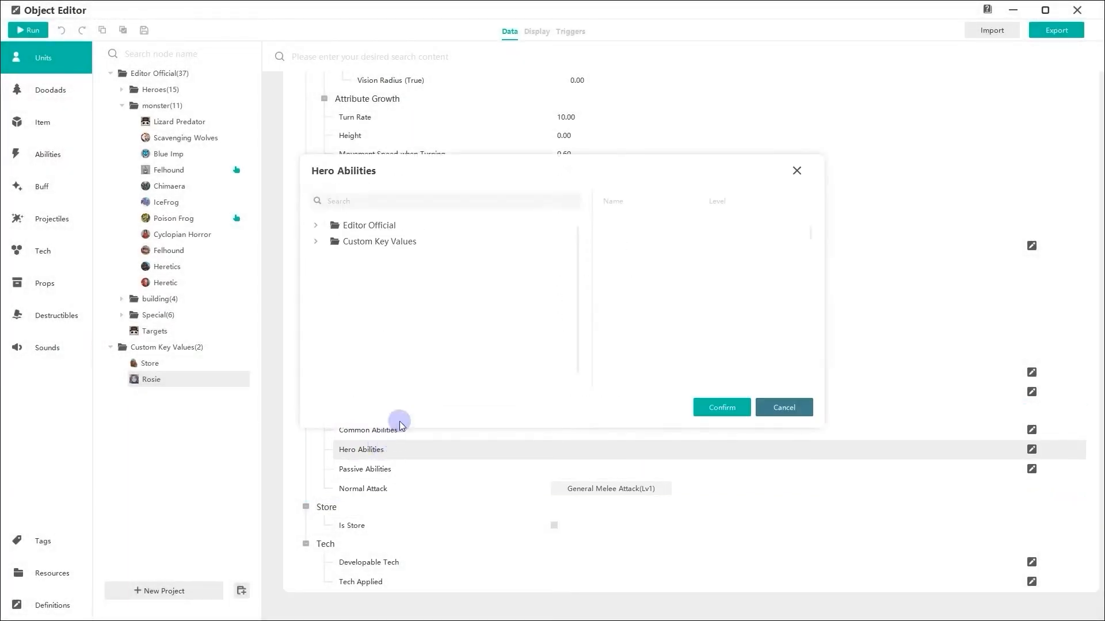
left_click(315, 242)
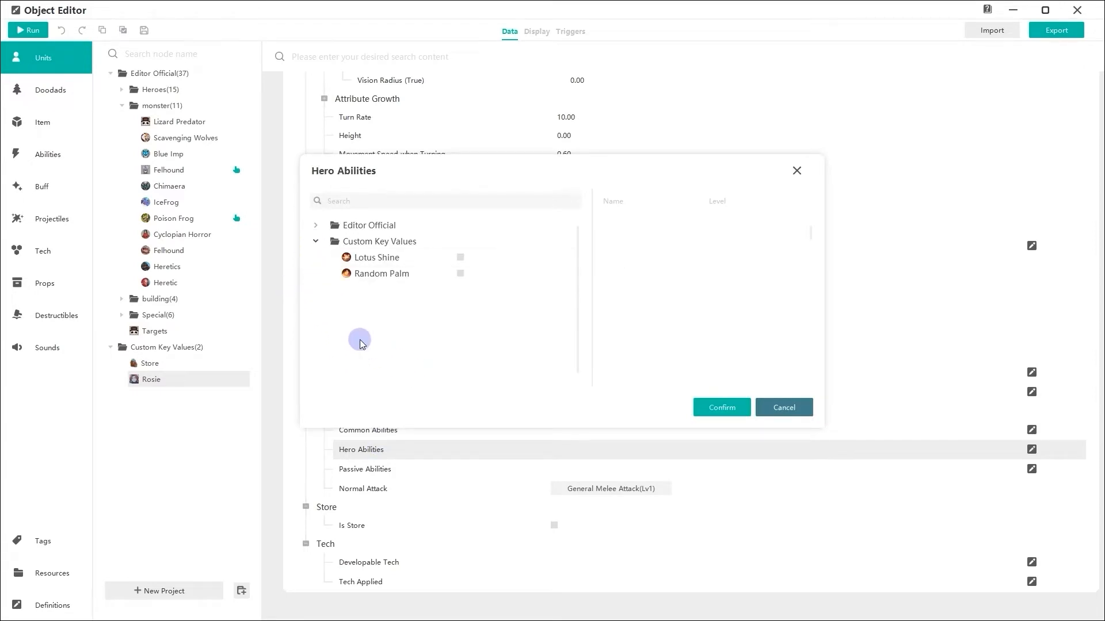
left_click(460, 274)
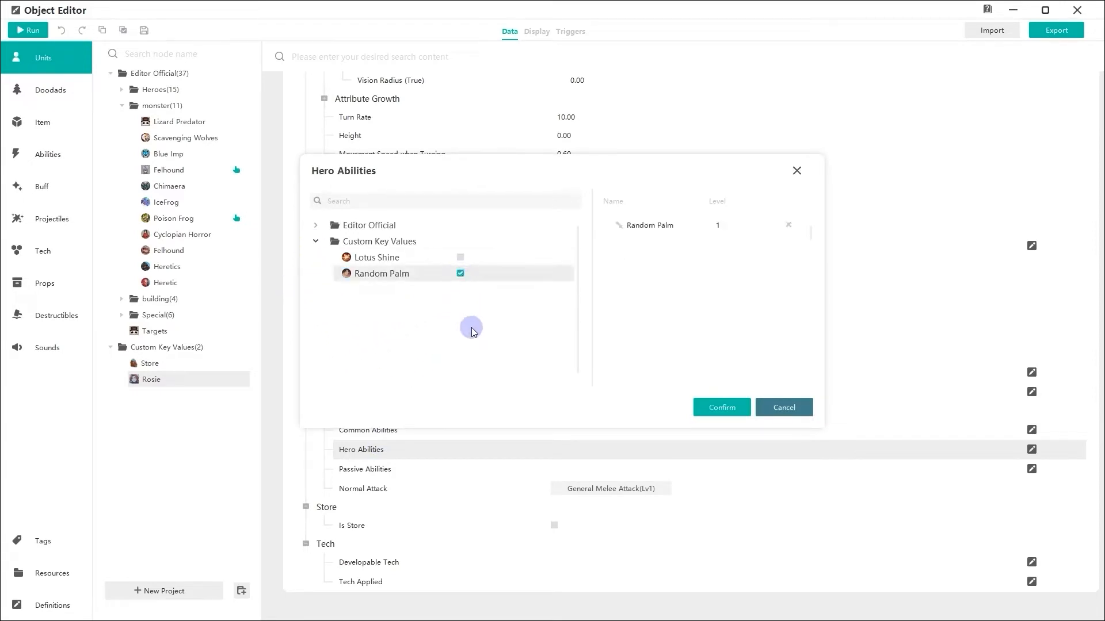
left_click(713, 408)
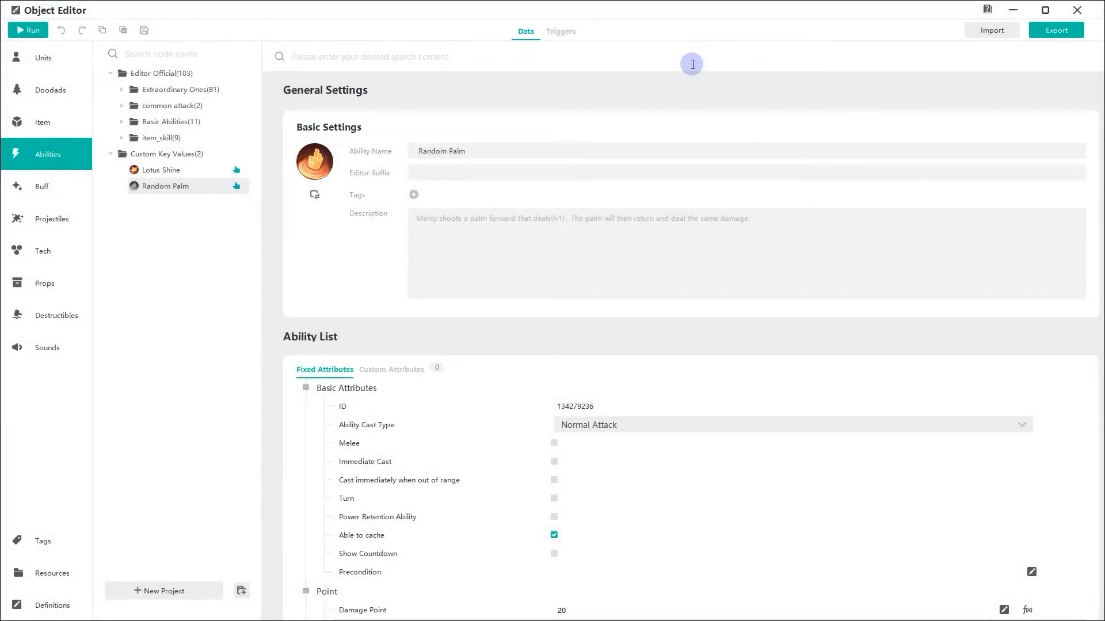
Make Random Palm an Active Ability, with casting immediately when out of range and turning enabled.
left_click(813, 425)
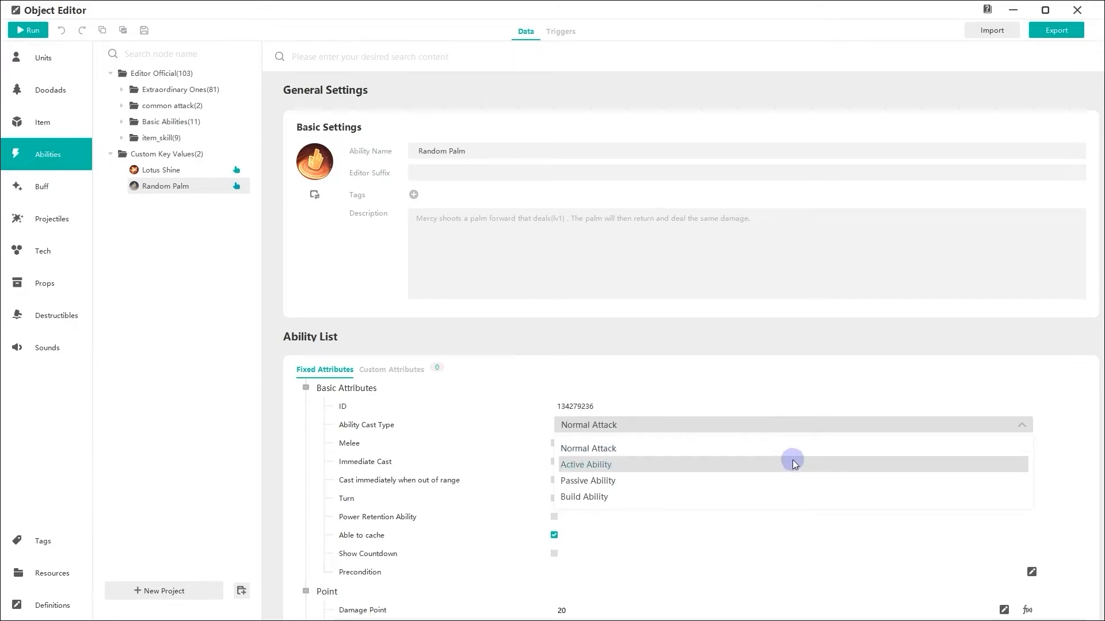
left_click(793, 461)
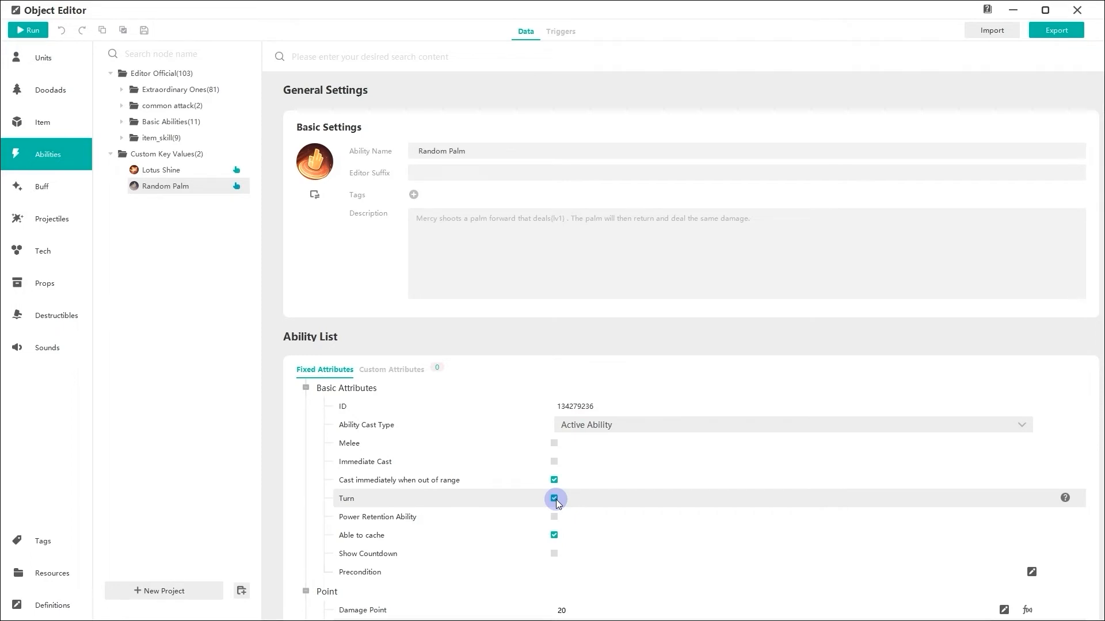
Set Random Palm's Damage Point to 100 and its SP Cost to 0.
scroll(555, 495, "down", 2)
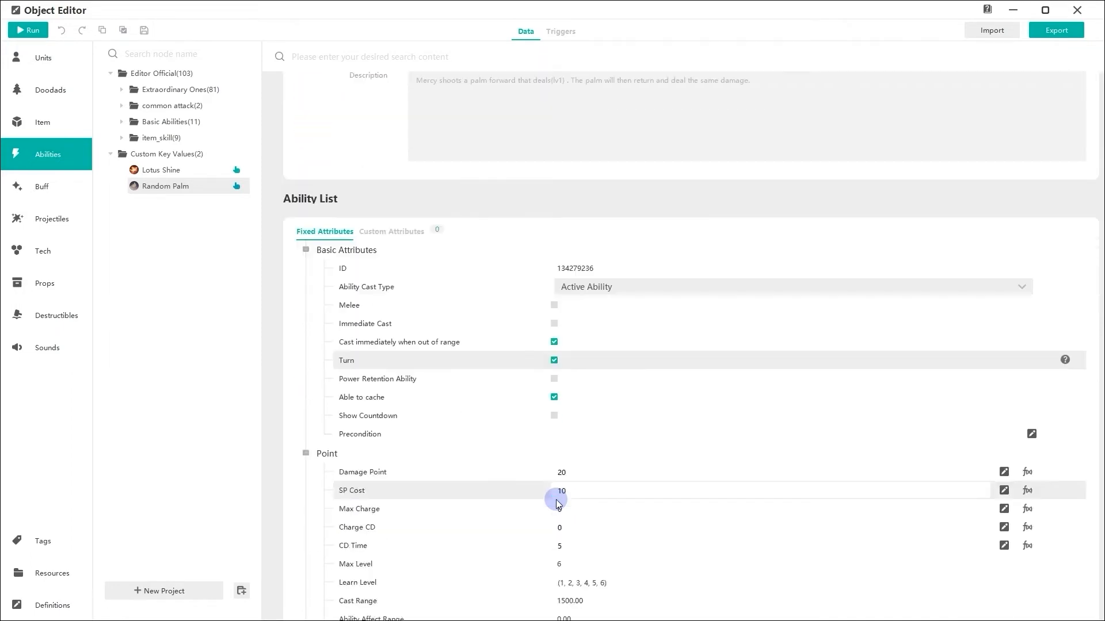
left_click(581, 471)
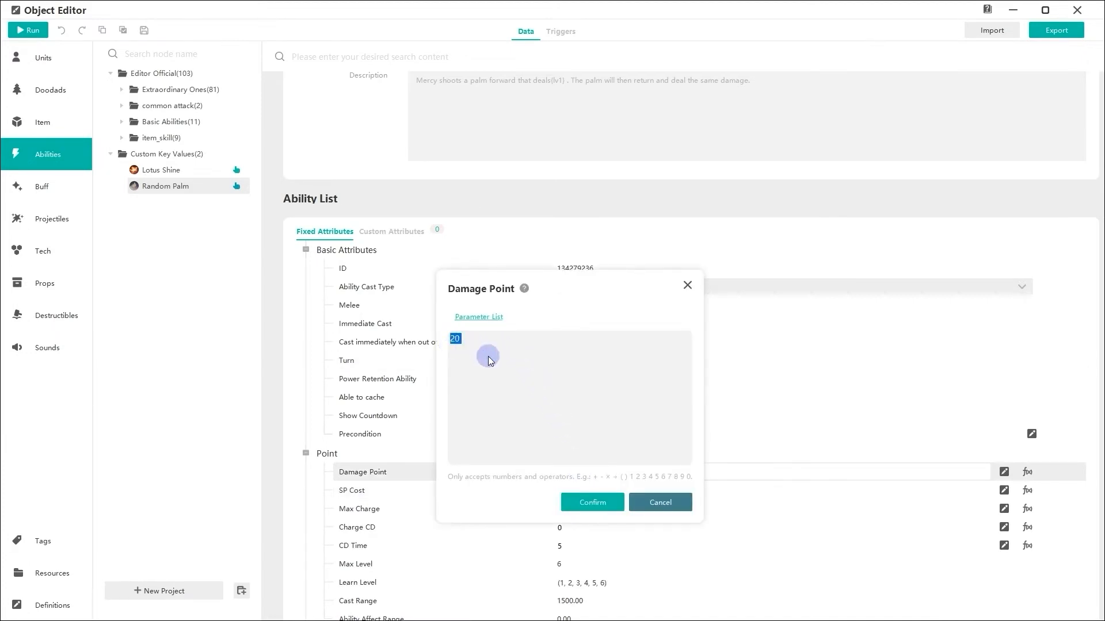
type("100")
left_click(599, 502)
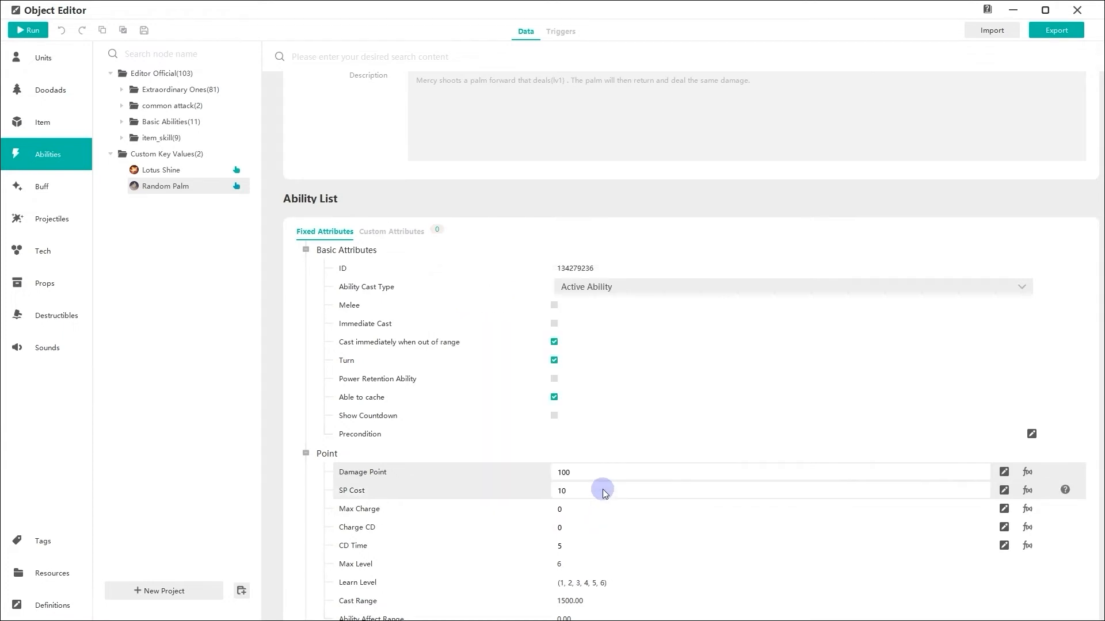
left_click(602, 490)
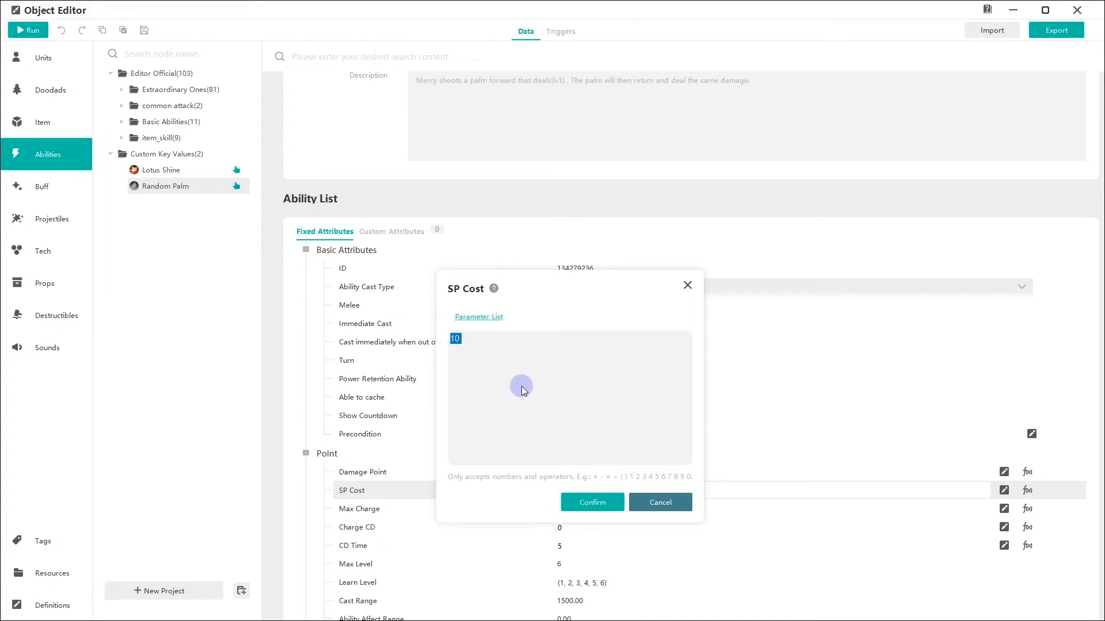
type("0")
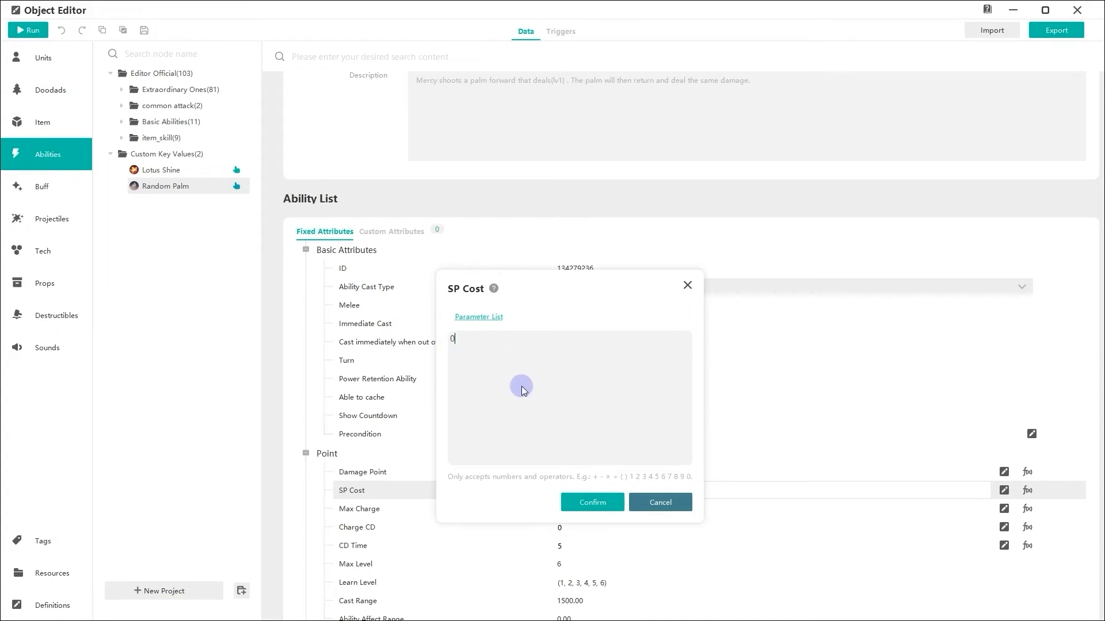
left_click(596, 502)
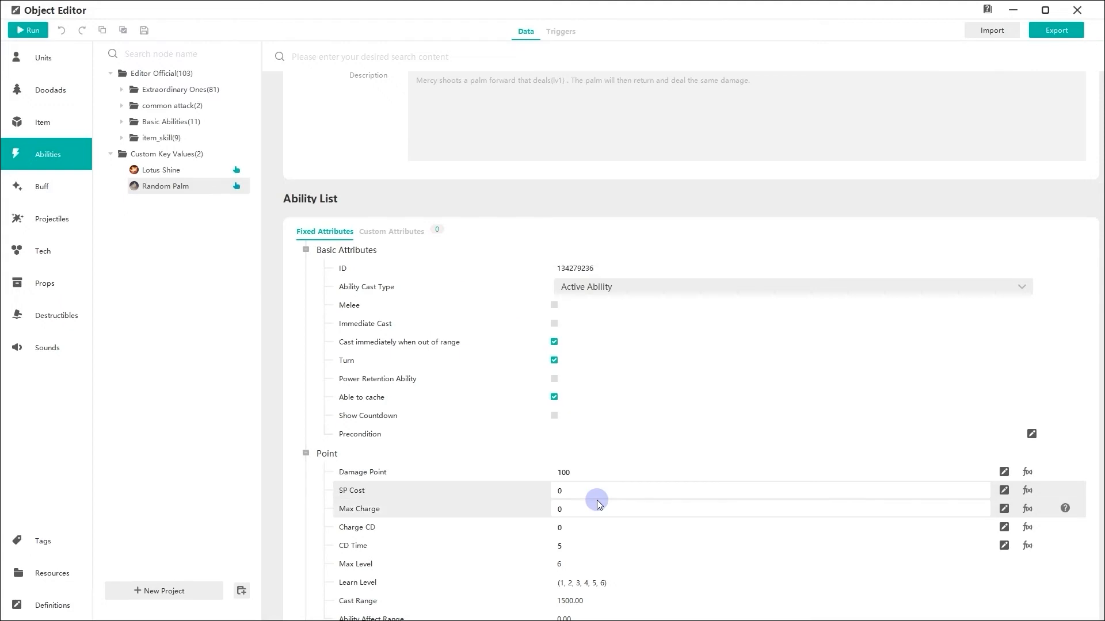
Set Random Palm's CD Time to 1 and its Cast Range to 1500.
left_click(598, 547)
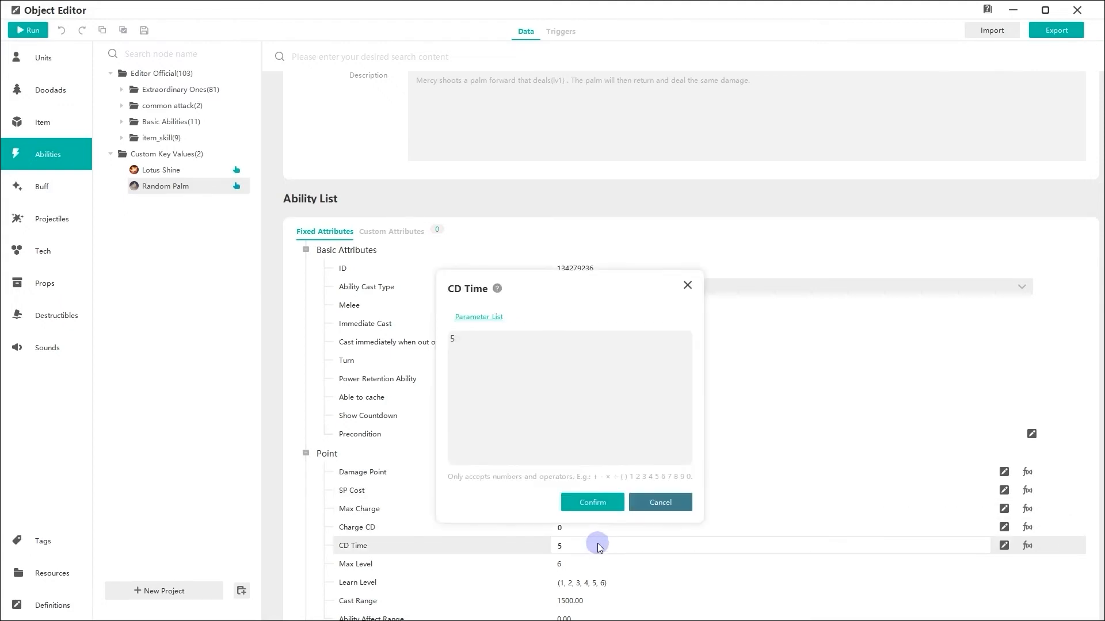
type("1")
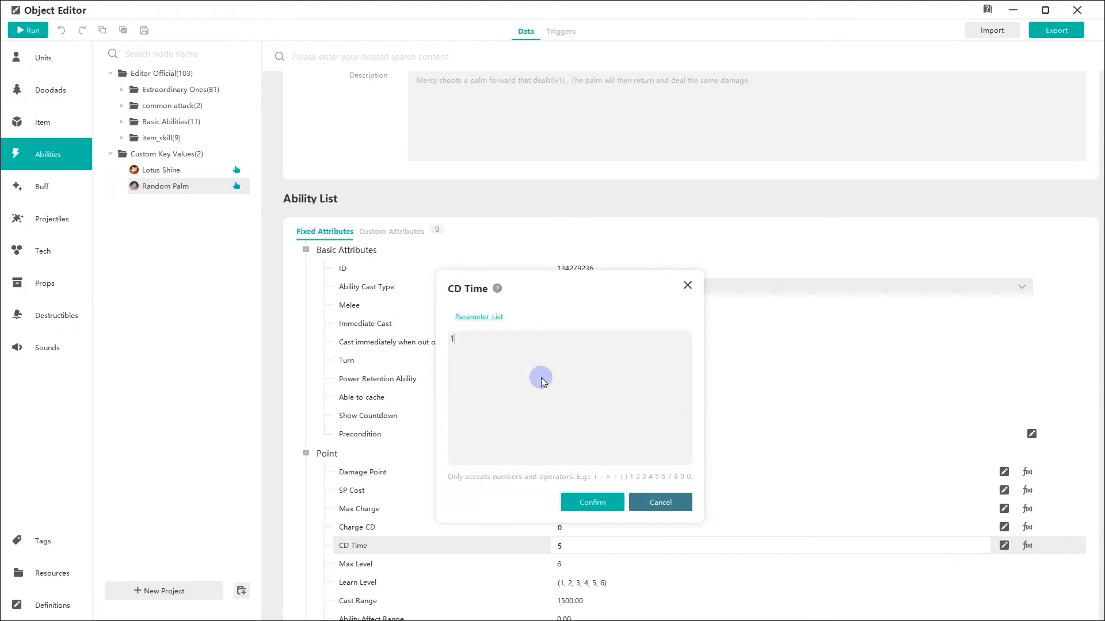
left_click(599, 500)
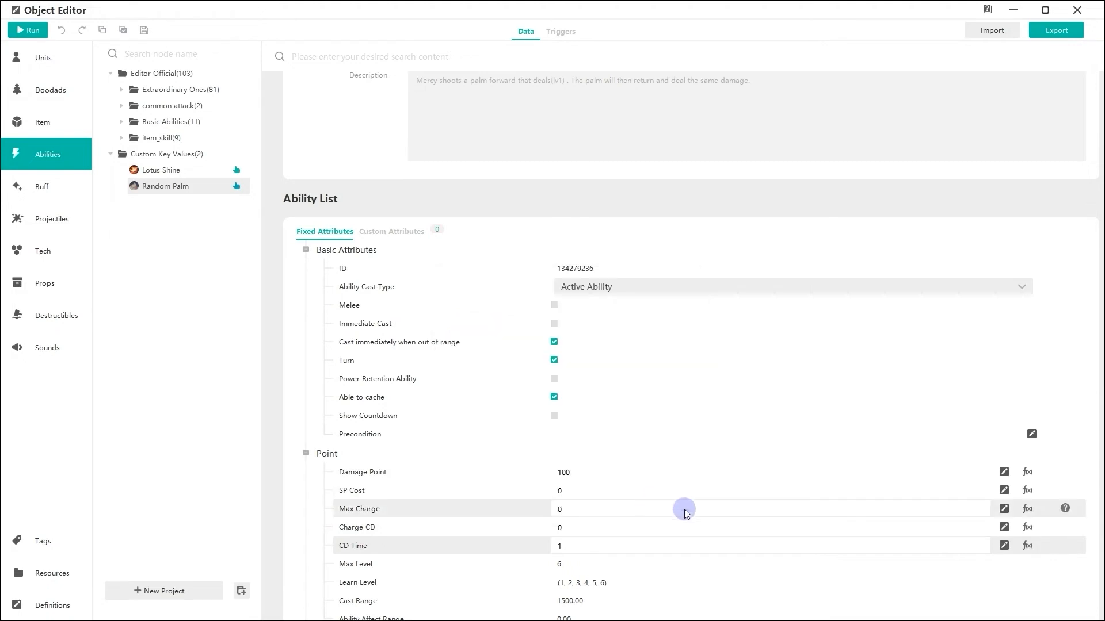
scroll(1084, 545, "down", 3)
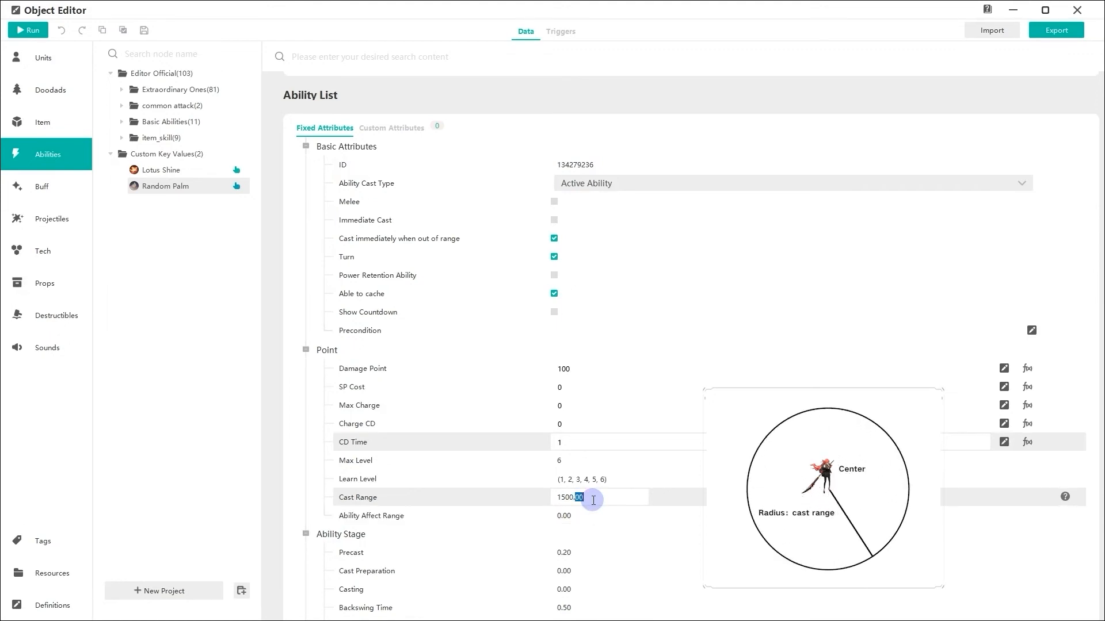
left_click_drag(591, 498, 542, 497)
type("1500")
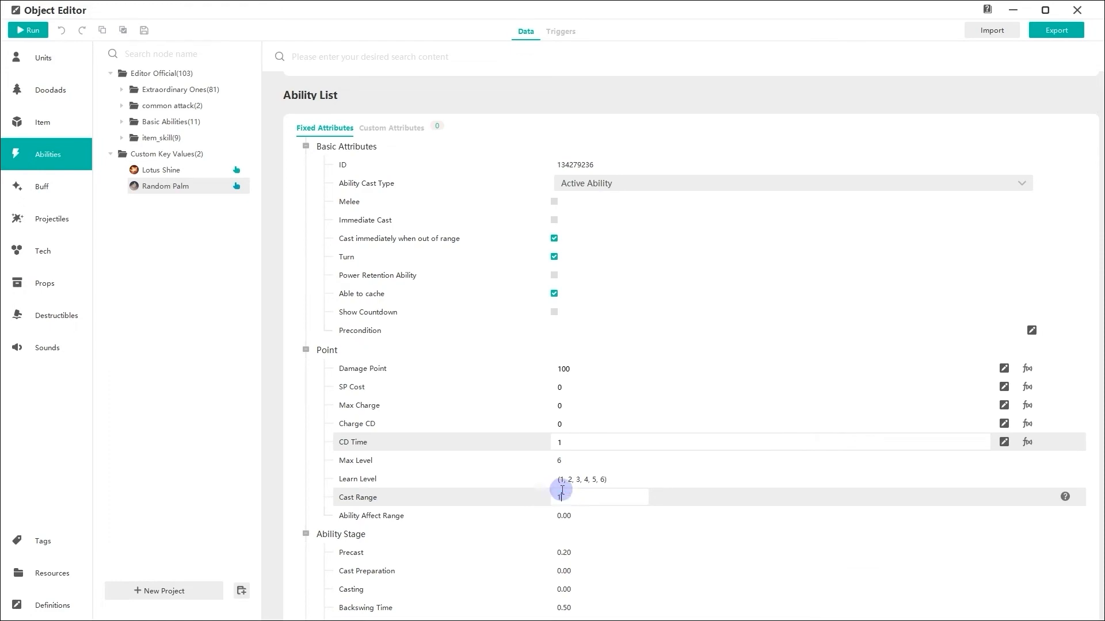
left_click(1091, 494)
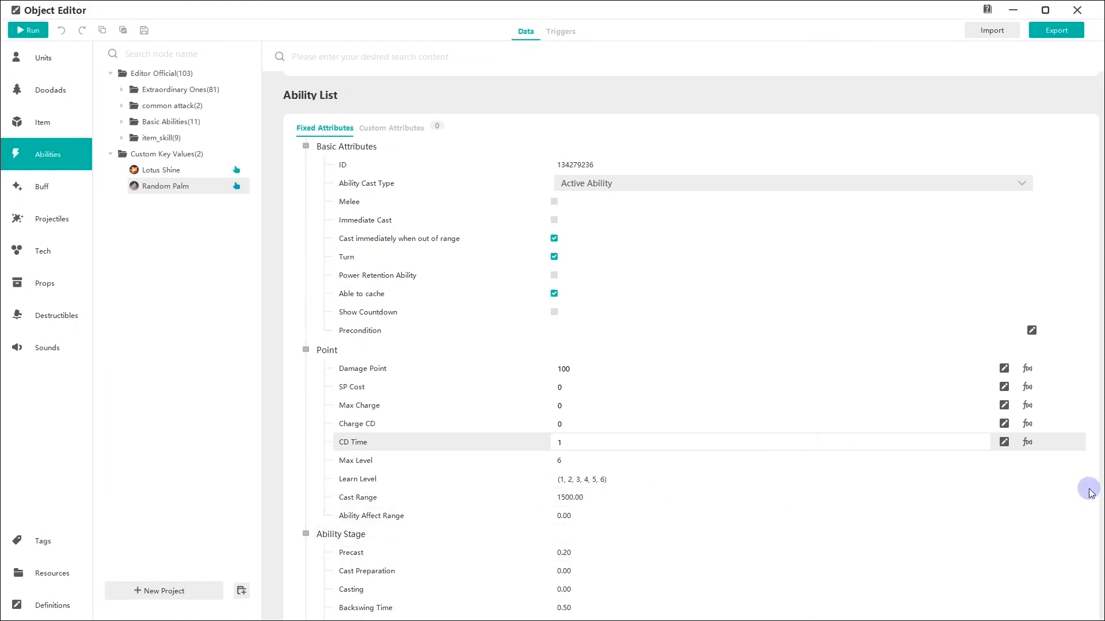
Set Random Palm's Indicator Type to Arrow Indicator (Direction).
scroll(1091, 494, "down", 3)
scroll(1091, 494, "down", 5)
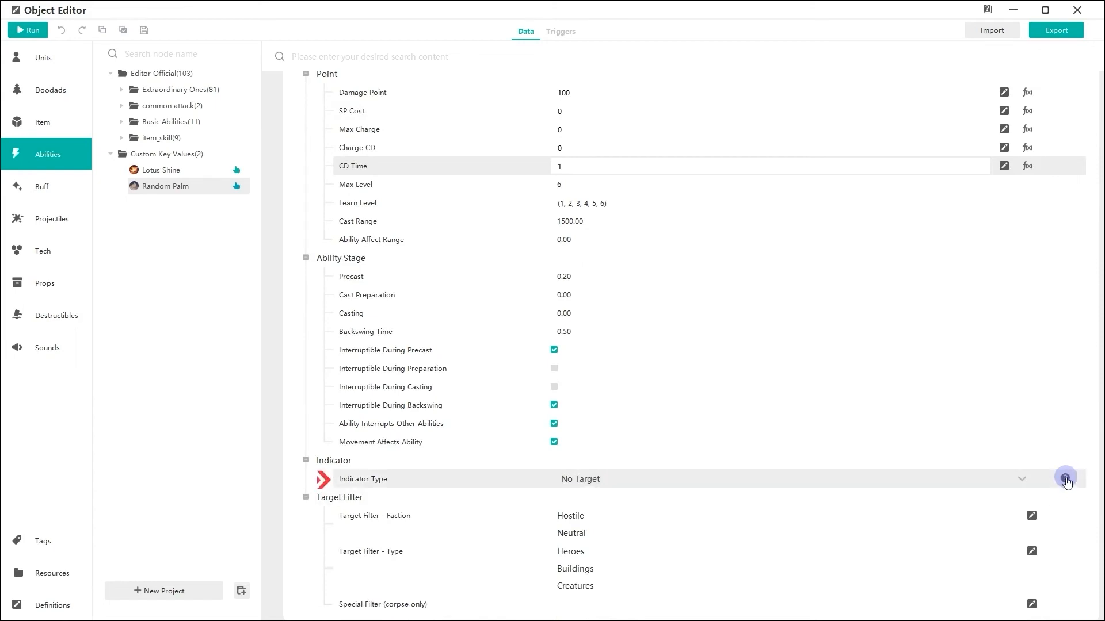
left_click(1026, 478)
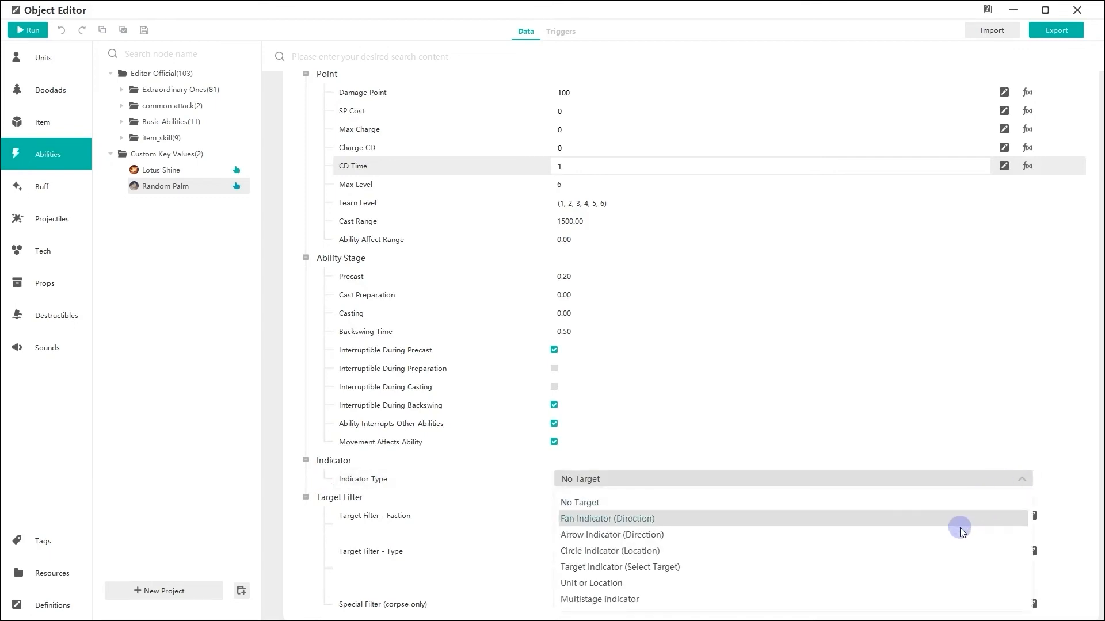
left_click(957, 534)
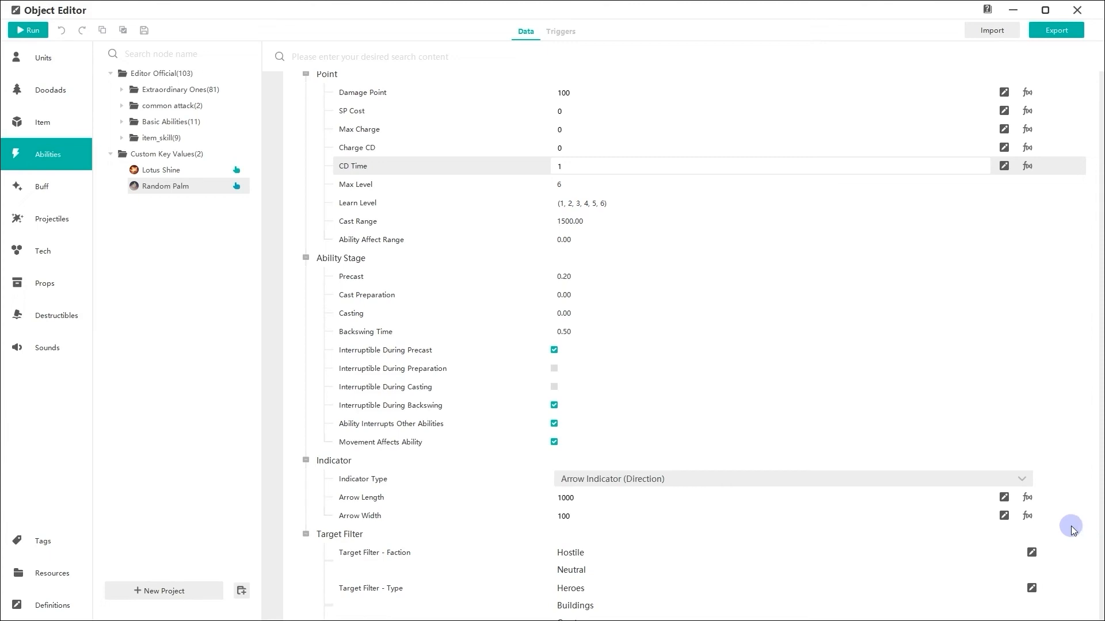
Set the indicator's Arrow Length to 500 and accept an Arrow Width of 100.
left_click(565, 497)
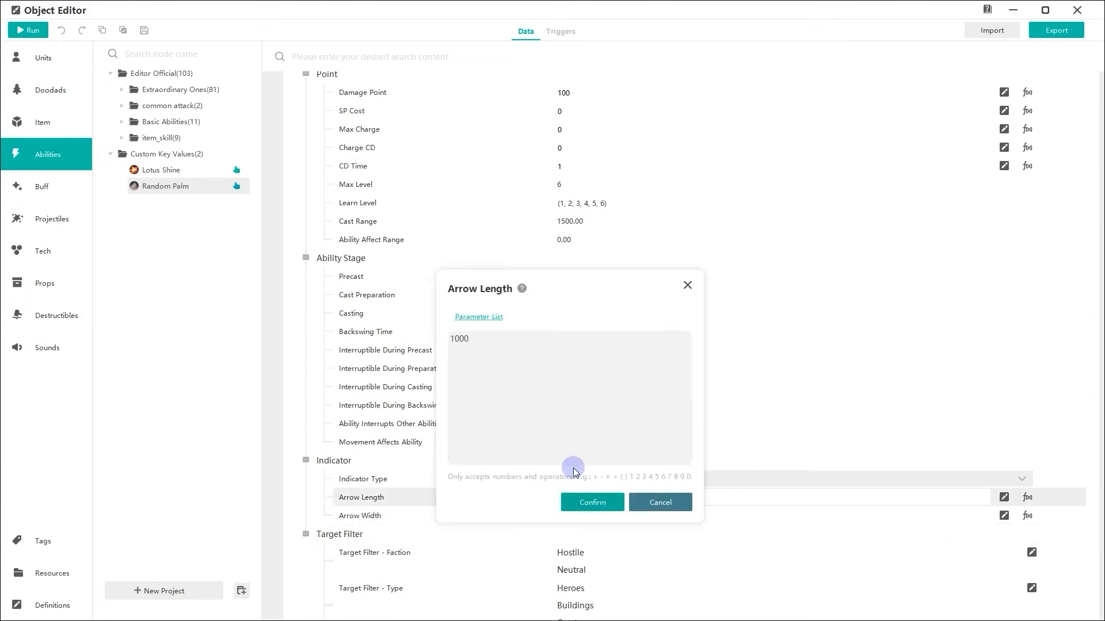
double_click(444, 338)
type("5")
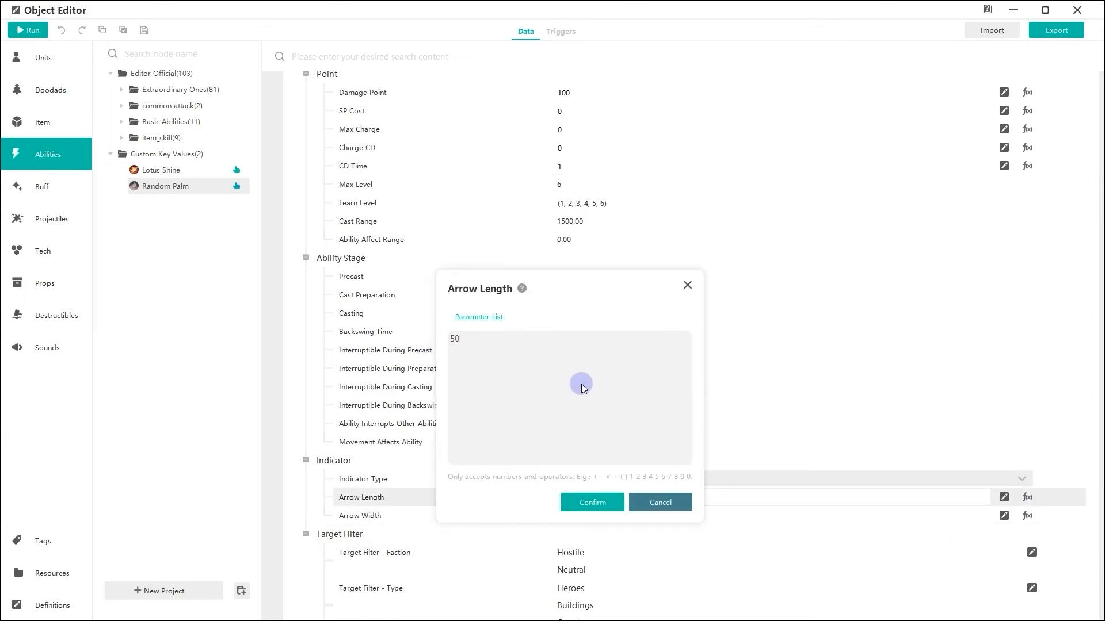
type("00")
left_click(595, 500)
left_click(599, 519)
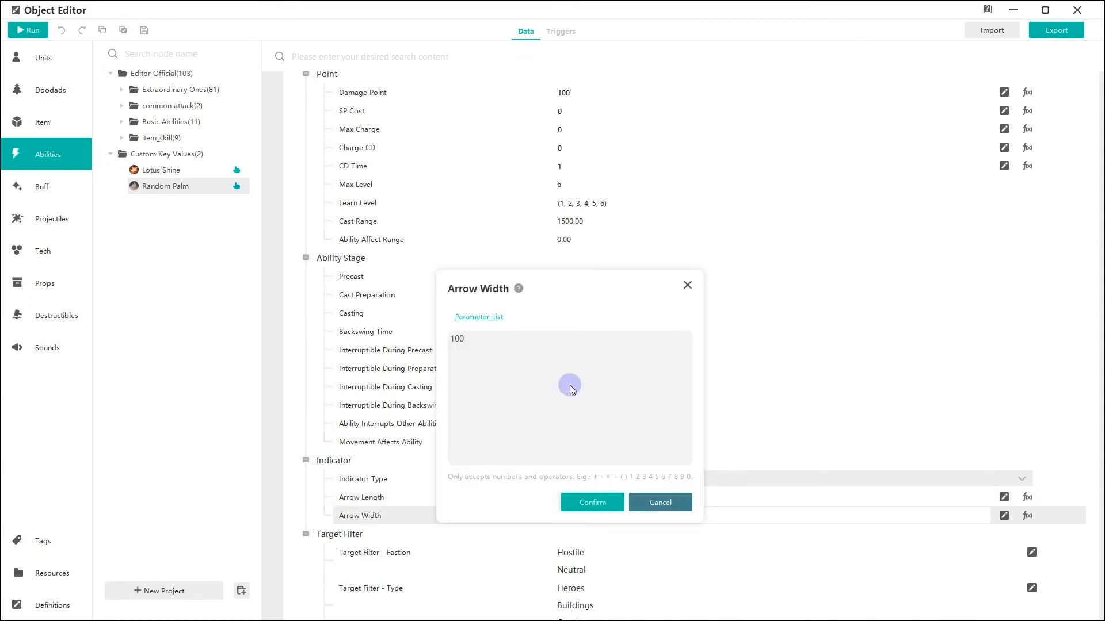
left_click(595, 503)
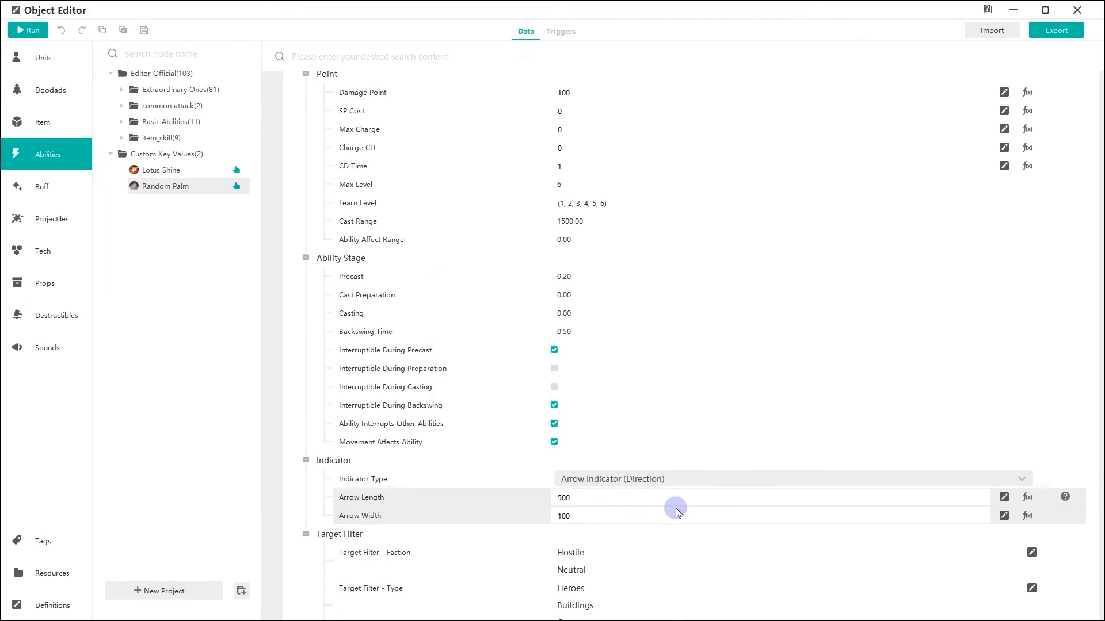
Close the Object Editor and return to the map view around Rosie and the Lizard Predator.
scroll(1091, 553, "down", 1)
scroll(1092, 553, "up", 5)
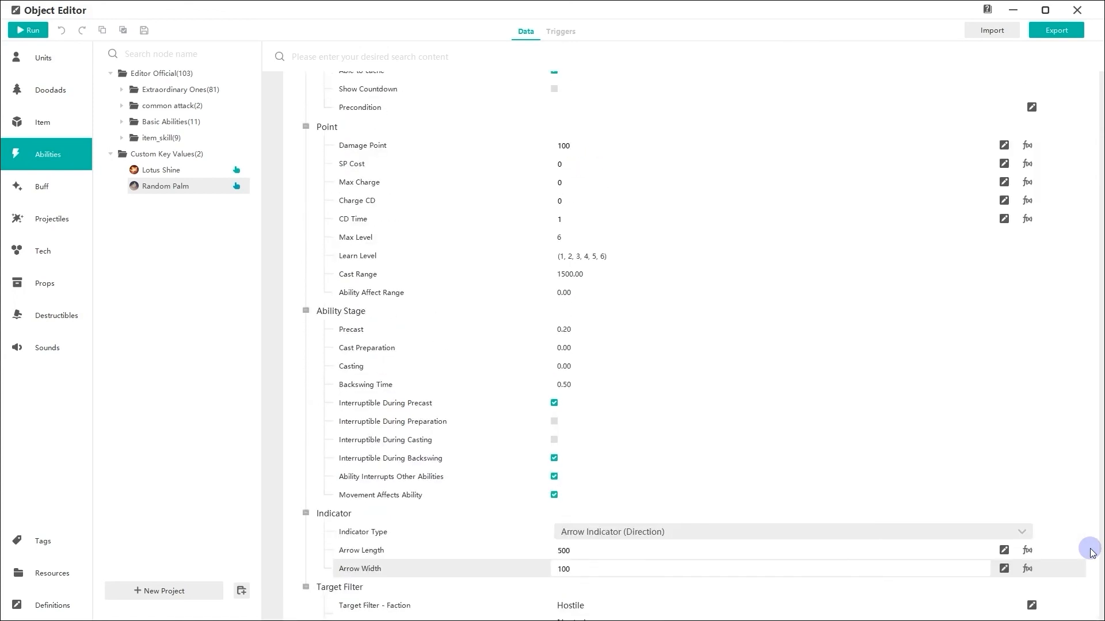
left_click(1078, 9)
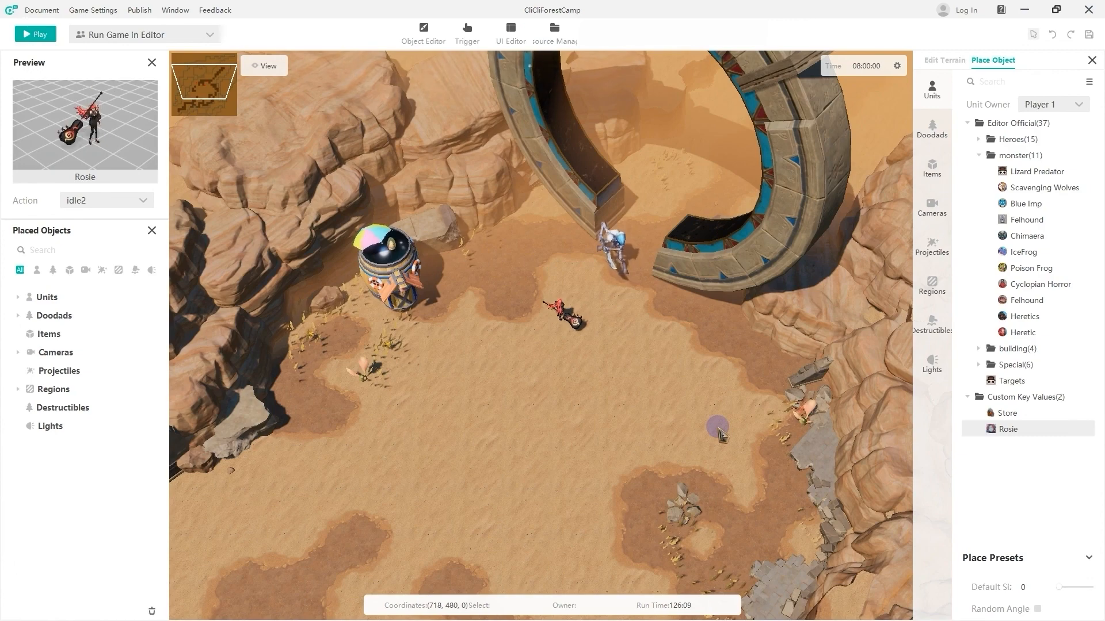
scroll(720, 426, "up", 2)
middle_click_drag(727, 406, 725, 457)
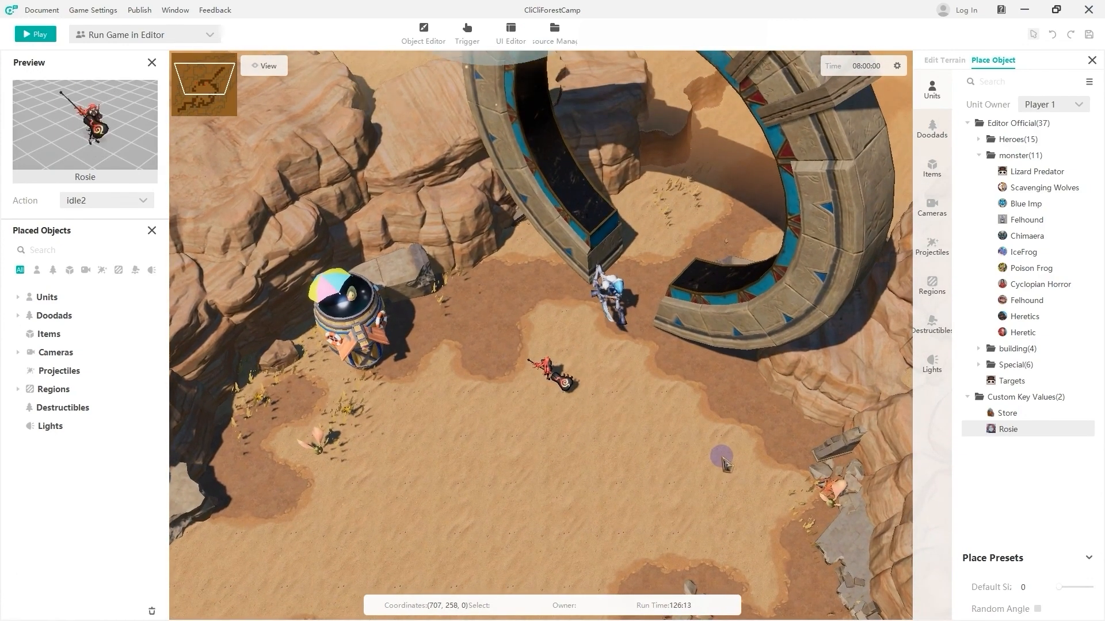